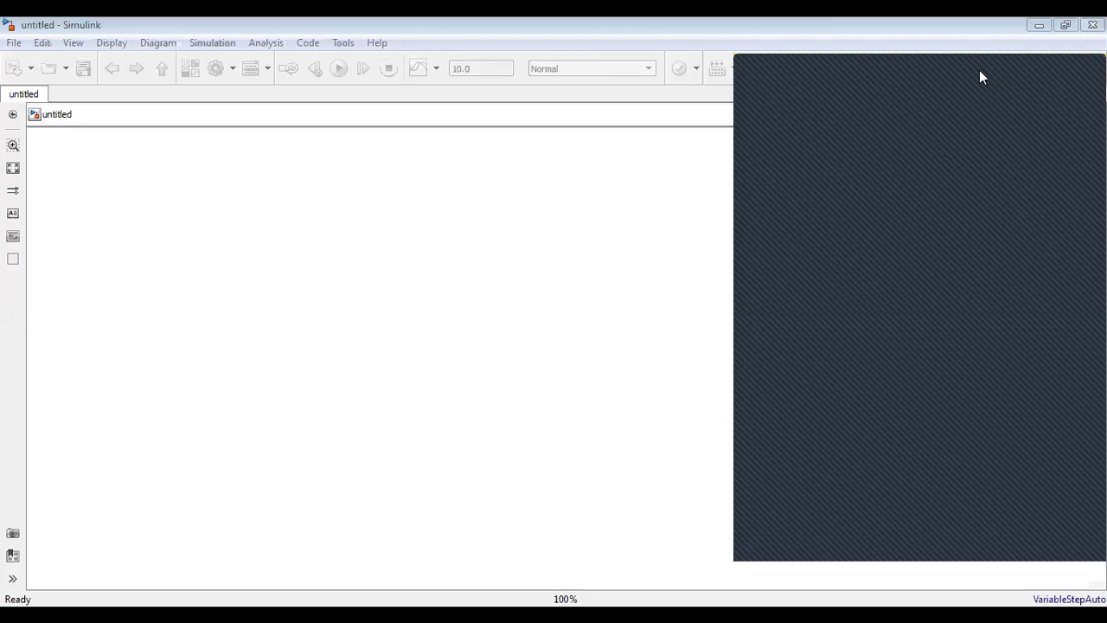
# Step: Open the Simscape library in the Simulink Library Browser
pyautogui.moveTo(979, 71); pyautogui.dragTo(862, 169)
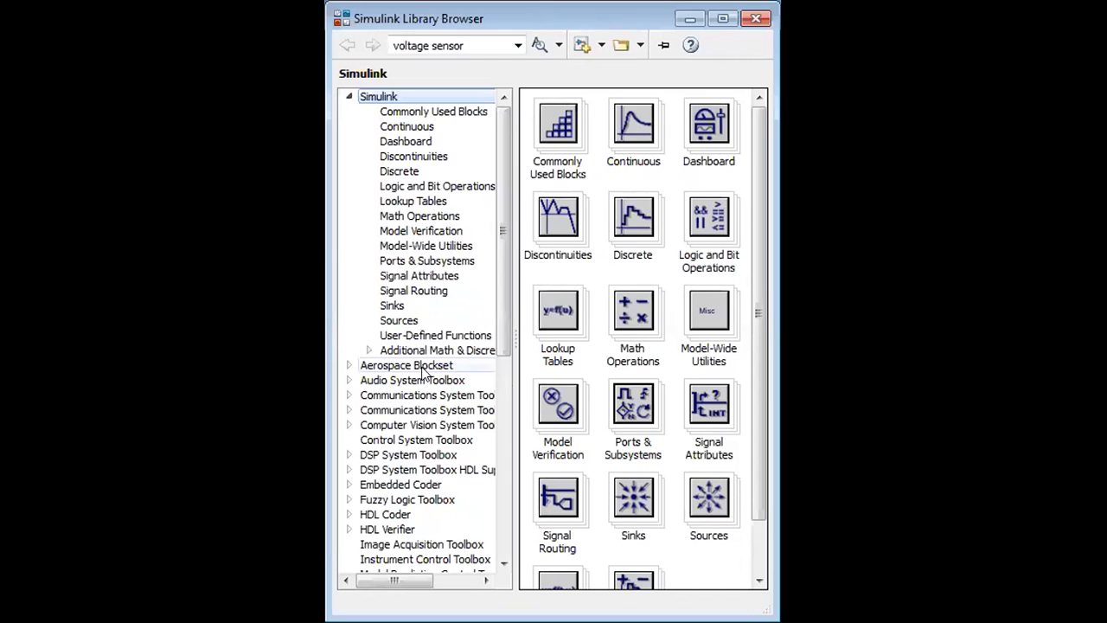
pyautogui.click(502, 562)
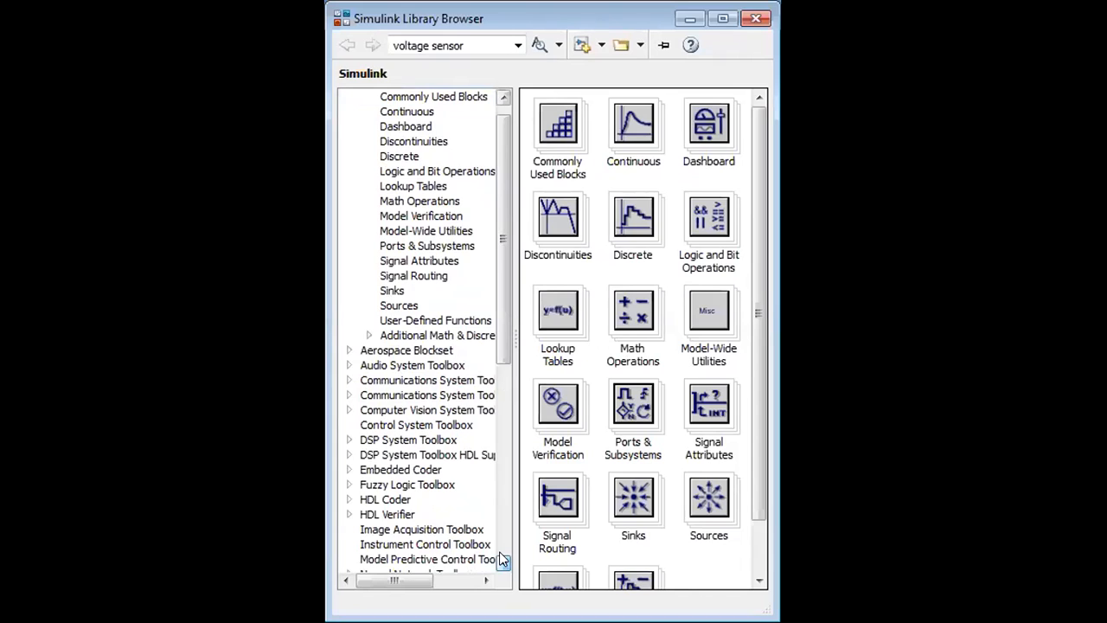
pyautogui.click(503, 561)
pyautogui.click(503, 560)
pyautogui.click(502, 560)
pyautogui.click(502, 560)
pyautogui.click(503, 561)
pyautogui.click(502, 560)
pyautogui.click(502, 561)
pyautogui.click(502, 560)
pyautogui.click(503, 560)
pyautogui.click(503, 560)
pyautogui.click(503, 560)
pyautogui.click(502, 561)
pyautogui.click(503, 560)
pyautogui.click(502, 560)
pyautogui.click(502, 560)
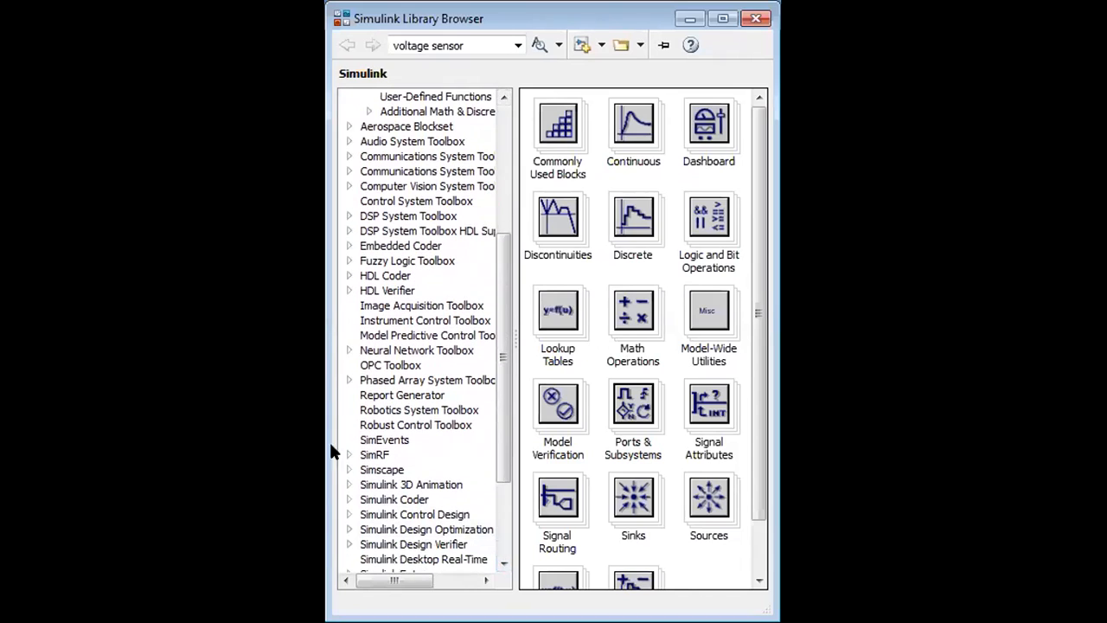
pyautogui.doubleClick(399, 469)
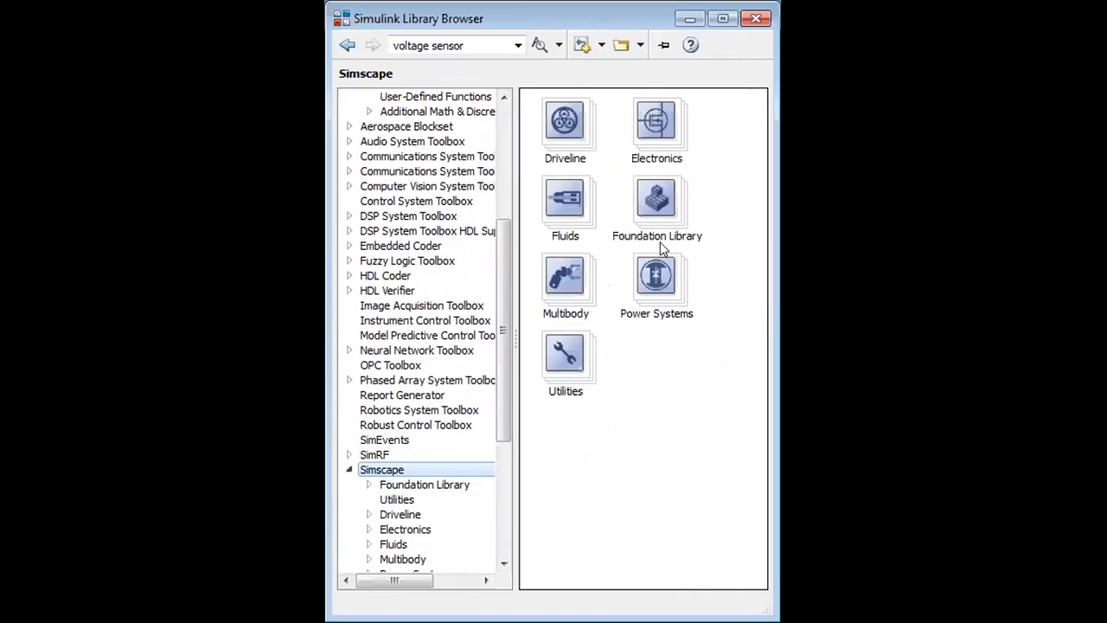
# Step: Add a Diode and an Electrical Reference from Simscape's Foundation Library electrical elements to the untitled model
pyautogui.click(654, 197)
pyautogui.doubleClick(653, 196)
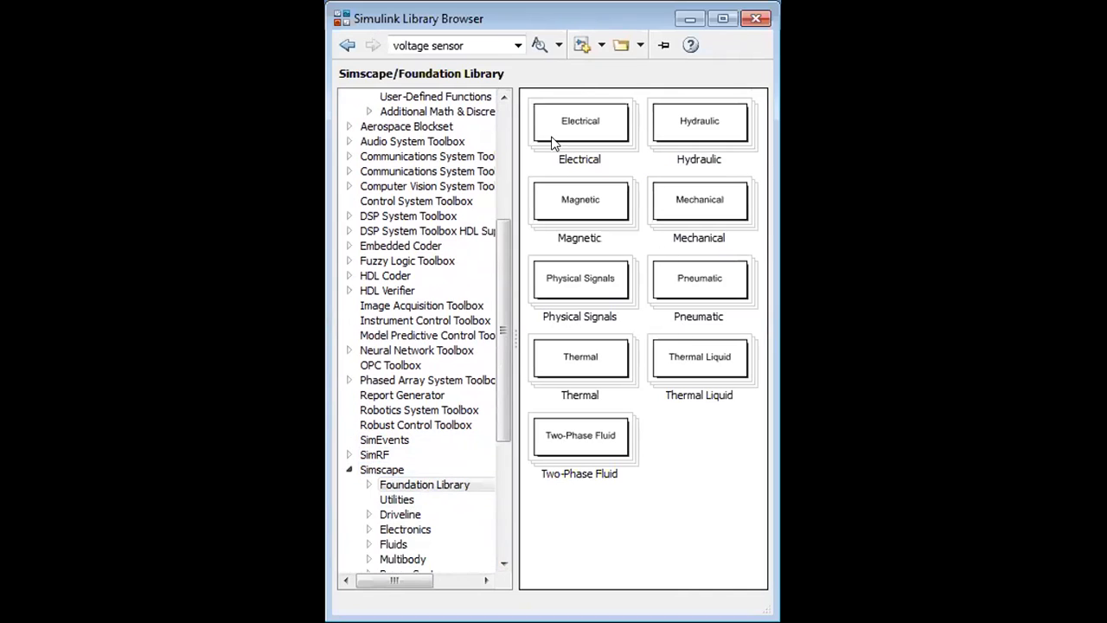
pyautogui.click(579, 119)
pyautogui.doubleClick(581, 120)
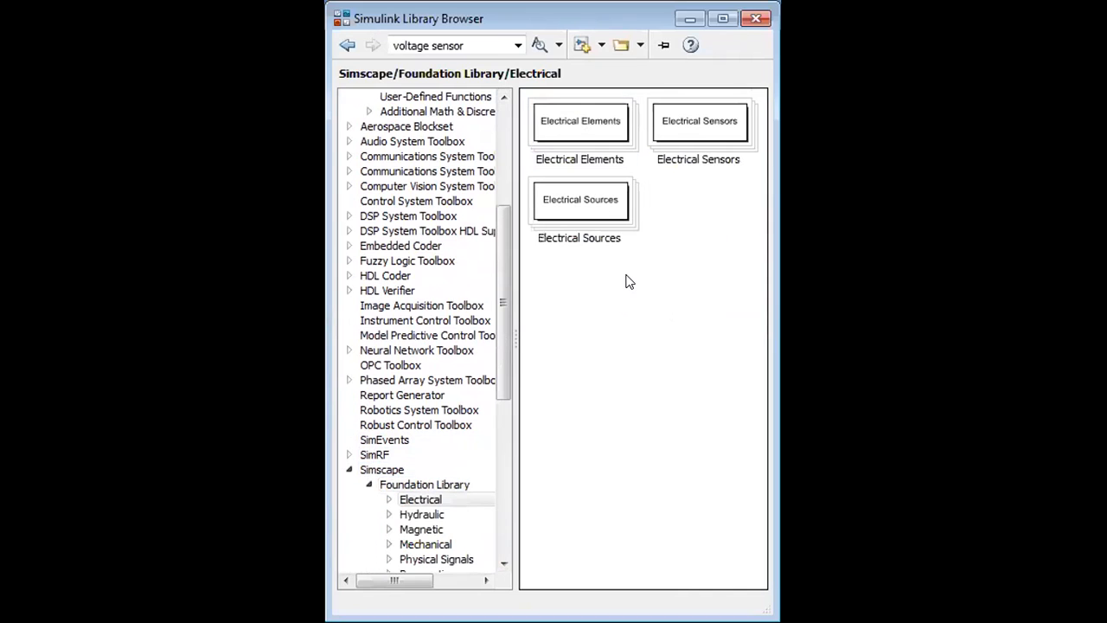
pyautogui.doubleClick(601, 121)
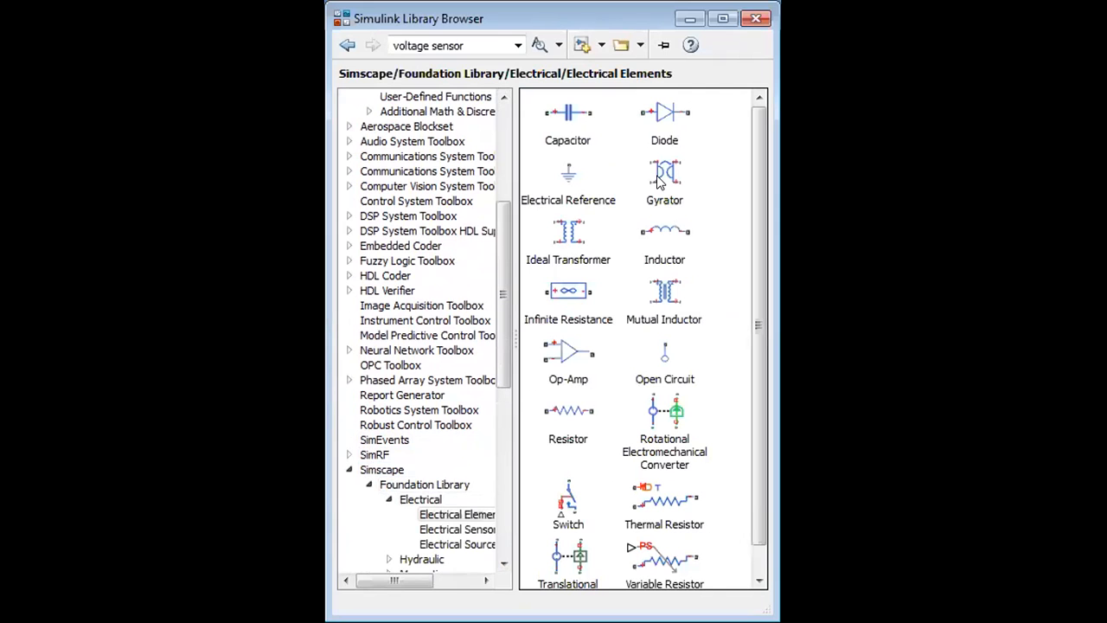
pyautogui.click(666, 109)
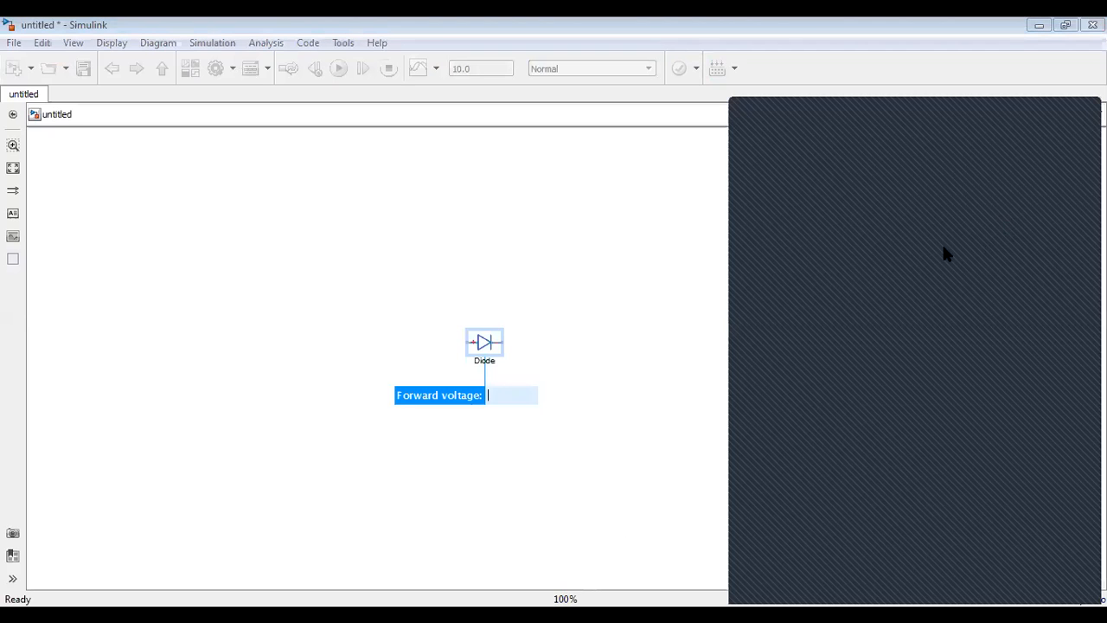
pyautogui.moveTo(934, 247); pyautogui.dragTo(573, 432)
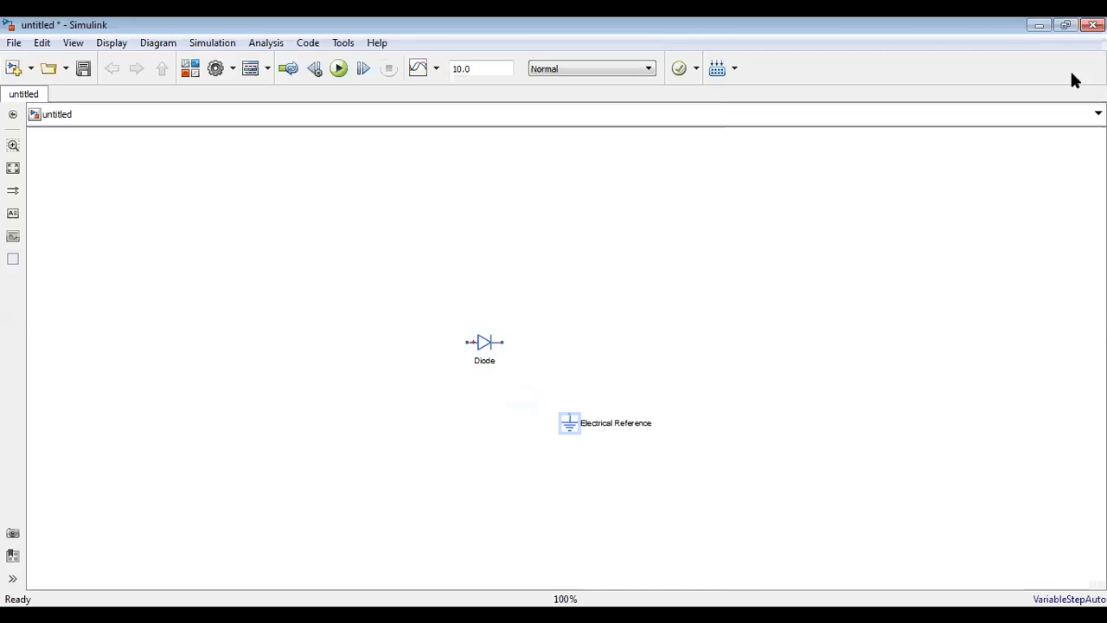
# Step: Restore the model window to a smaller size and add a three-phase Voltage Source and a Line Voltage Sensor
pyautogui.click(1065, 24)
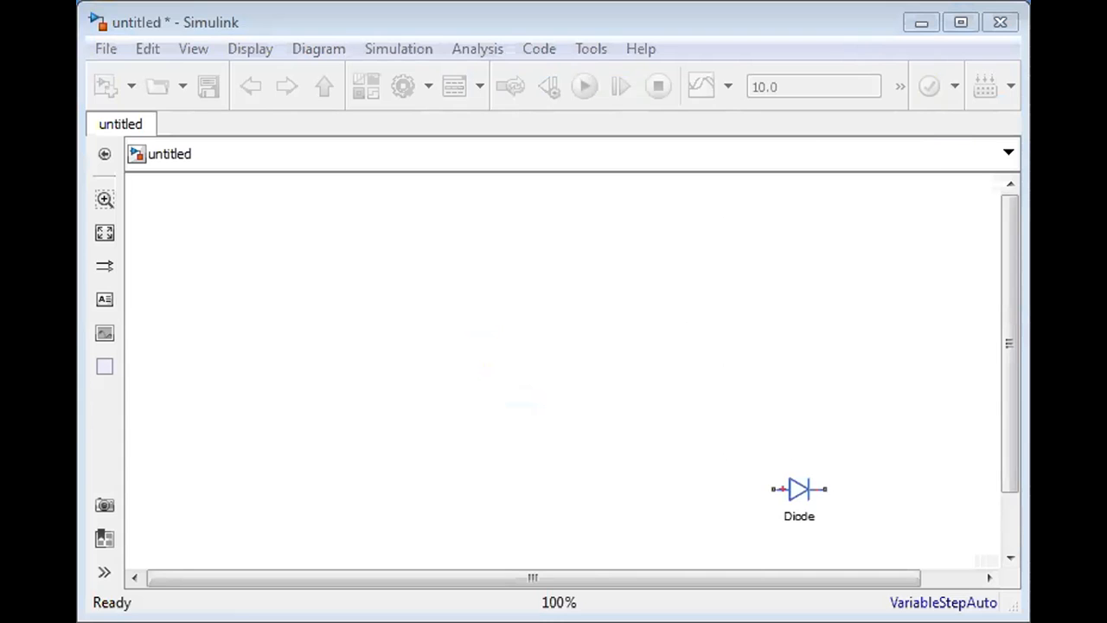
pyautogui.moveTo(773, 254); pyautogui.dragTo(461, 252)
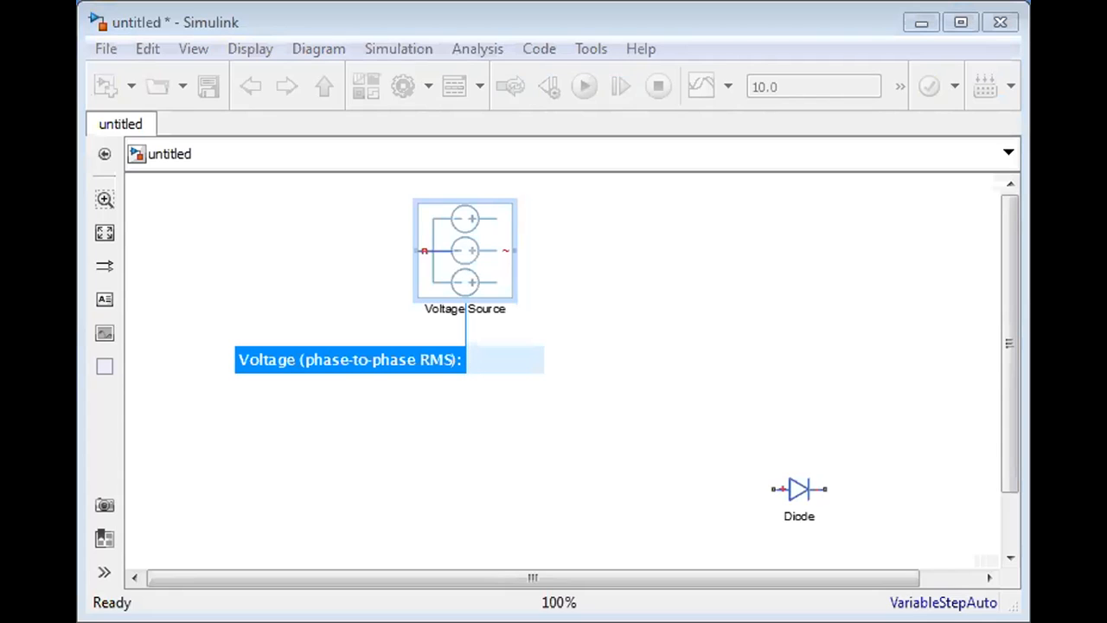
pyautogui.moveTo(736, 165); pyautogui.dragTo(653, 227)
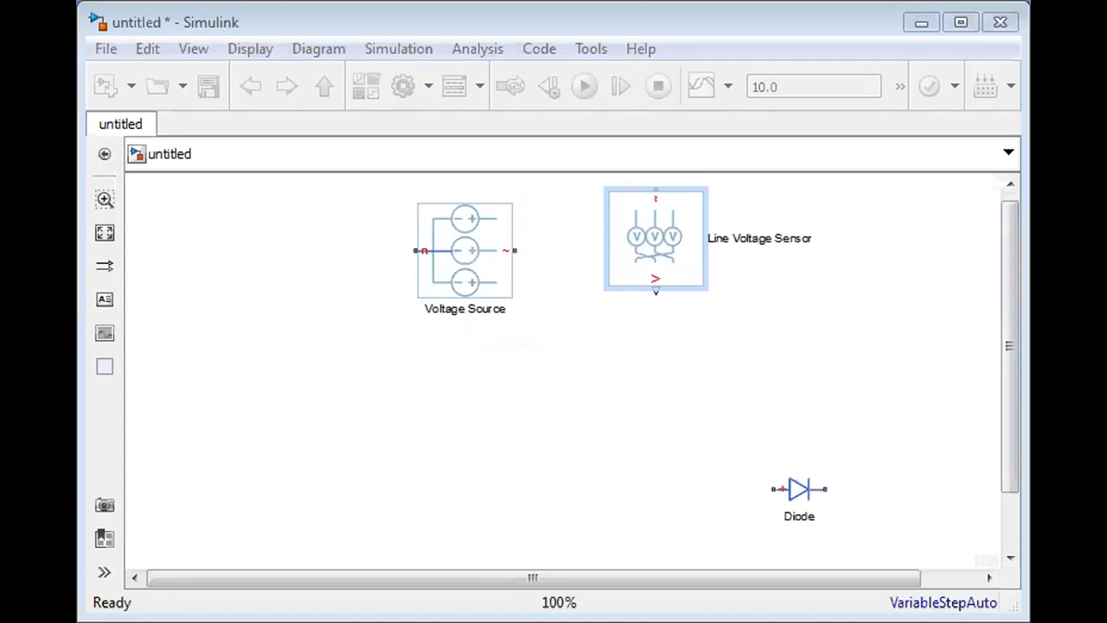
# Step: Add a PS-Simulink Converter and a Solver Configuration block, placing the latter below and to the left of the Voltage Source
pyautogui.moveTo(1106, 353); pyautogui.dragTo(846, 344)
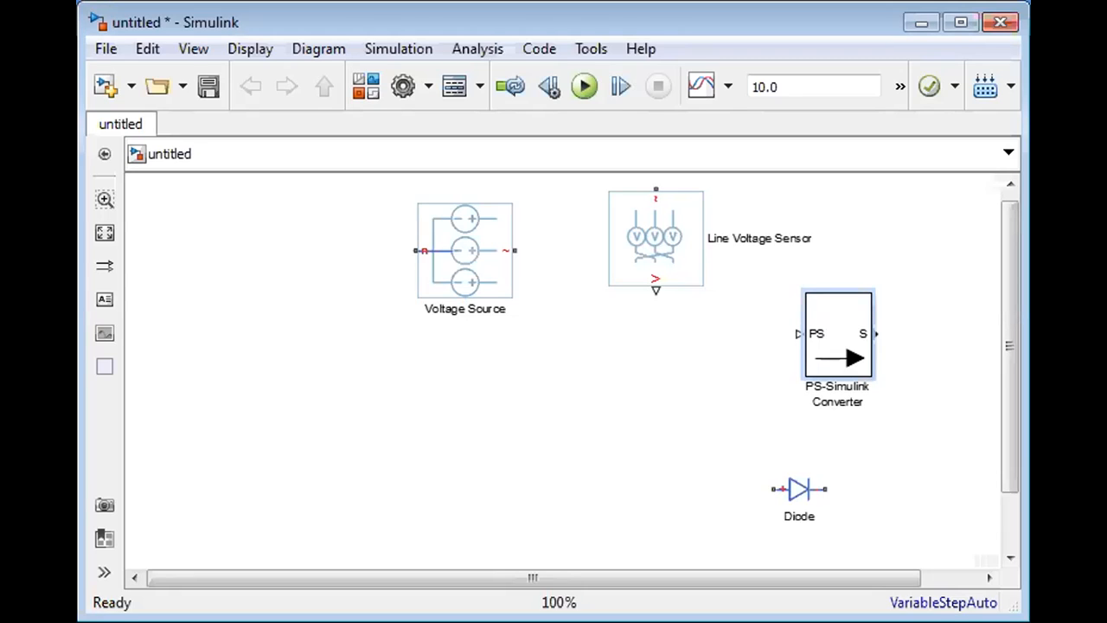
pyautogui.moveTo(1025, 313); pyautogui.dragTo(391, 492)
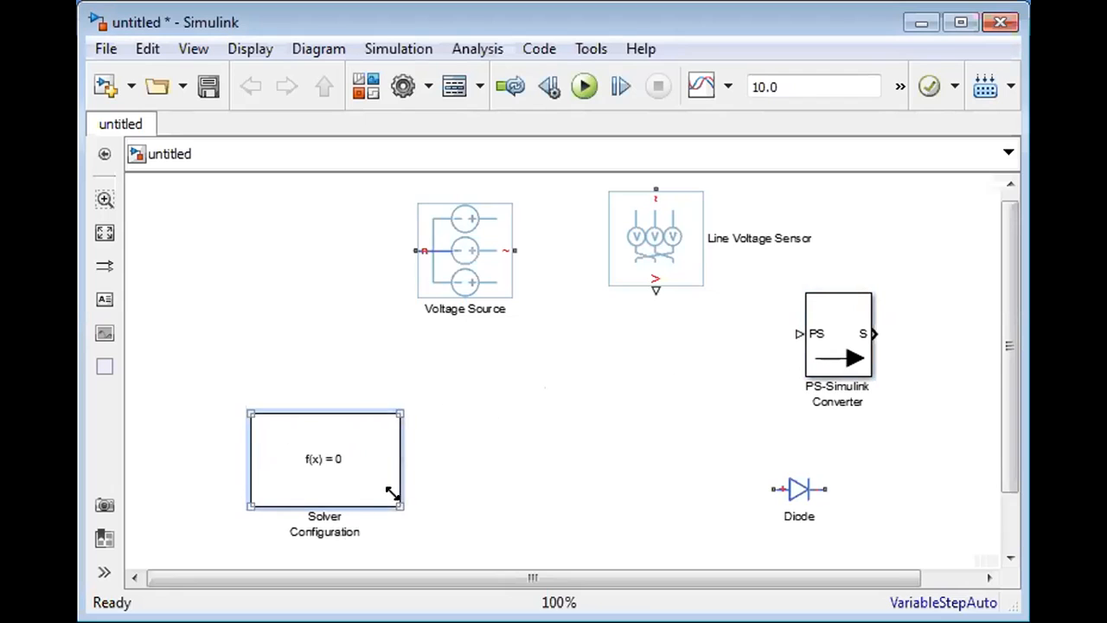
pyautogui.moveTo(340, 461); pyautogui.dragTo(291, 435)
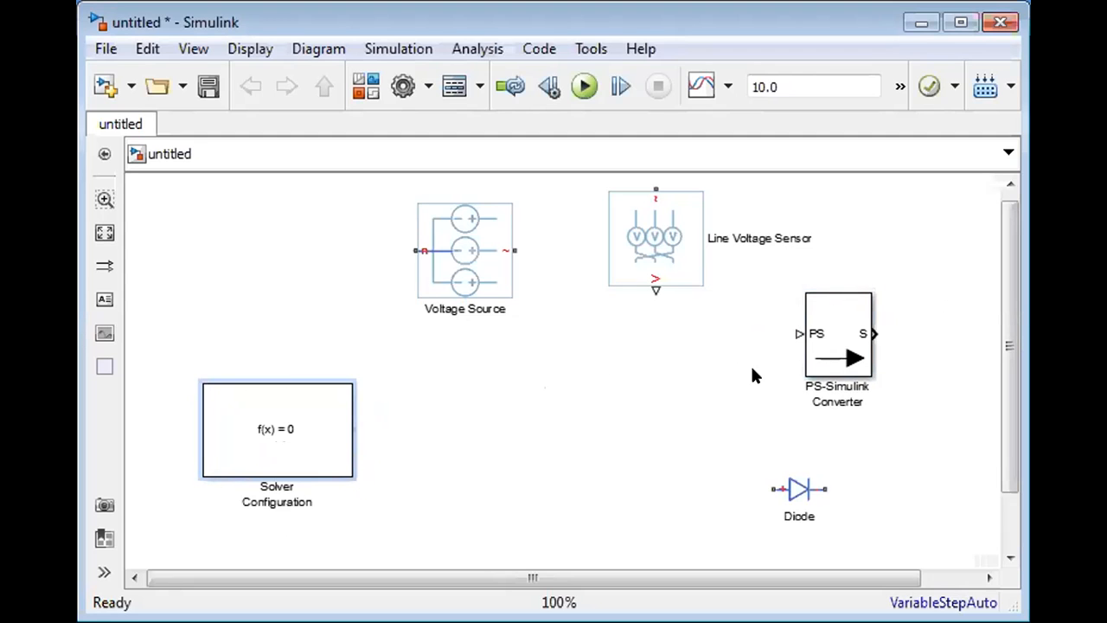
# Step: Add a Phase Splitter, a Voltage Sensor and a Scope in the free area beside the PS-Simulink Converter
pyautogui.moveTo(628, 284); pyautogui.dragTo(351, 347)
pyautogui.scroll(-1, 632, 306)
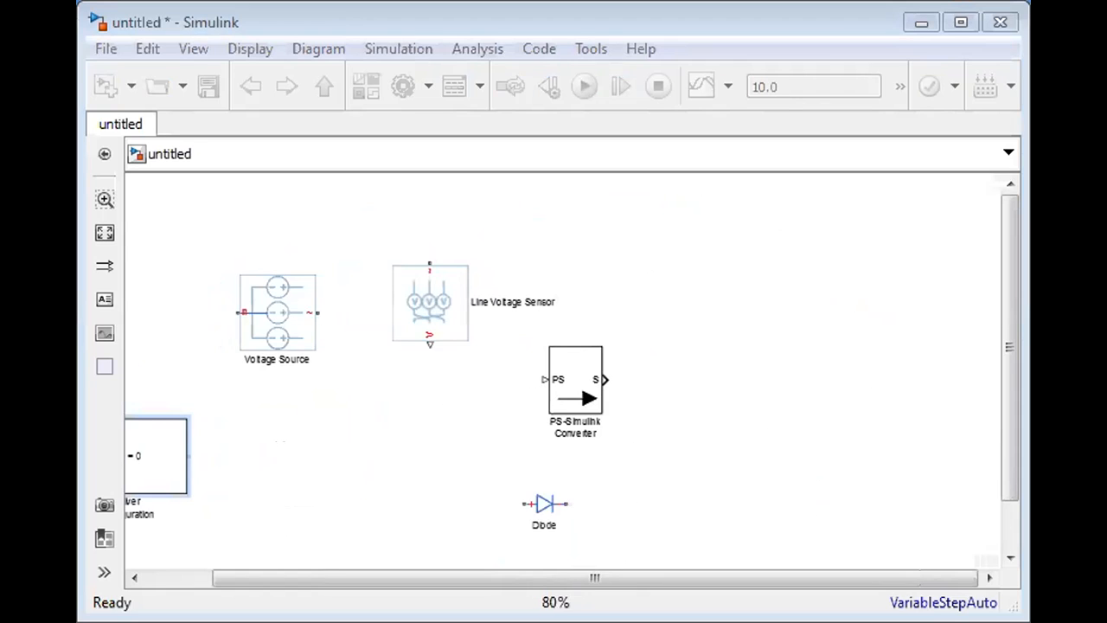
pyautogui.moveTo(942, 203); pyautogui.dragTo(785, 264)
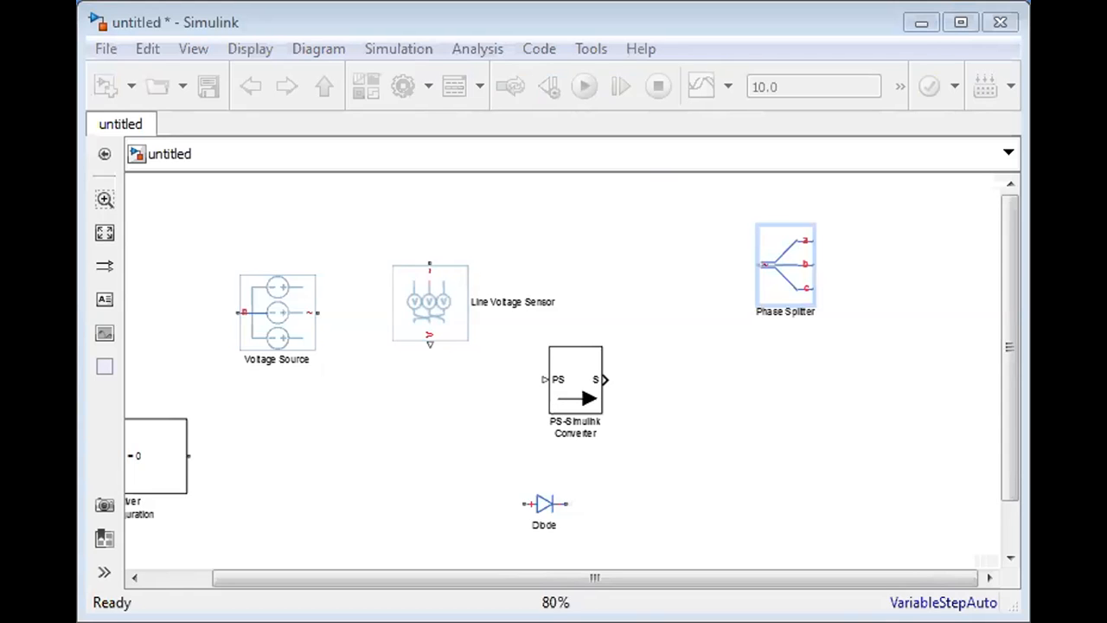
pyautogui.moveTo(1029, 311); pyautogui.dragTo(786, 437)
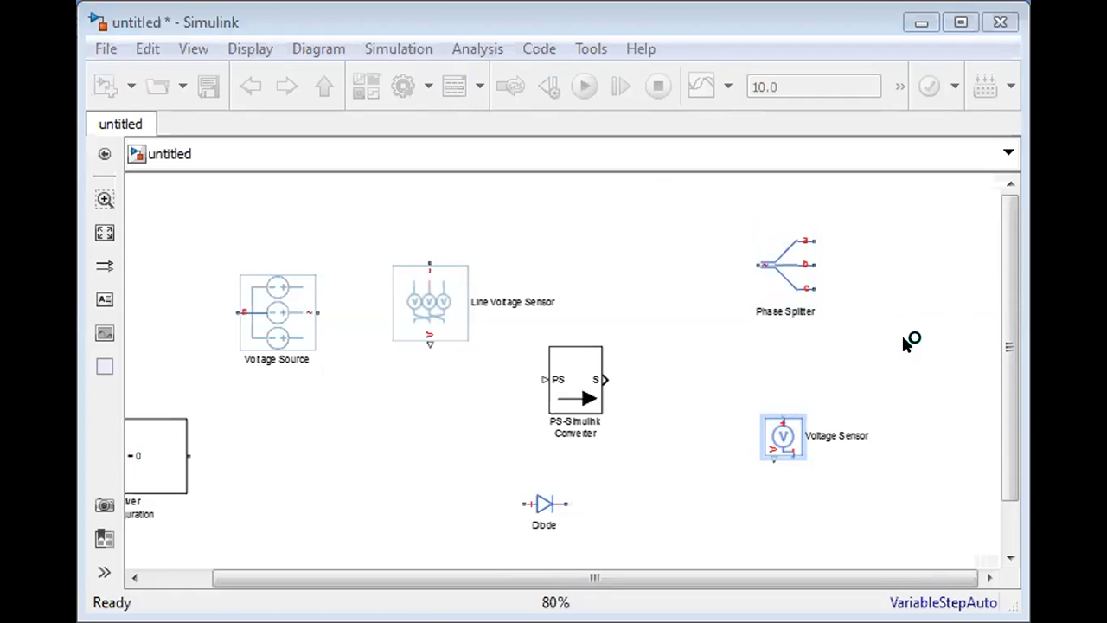
pyautogui.moveTo(903, 338); pyautogui.dragTo(902, 341)
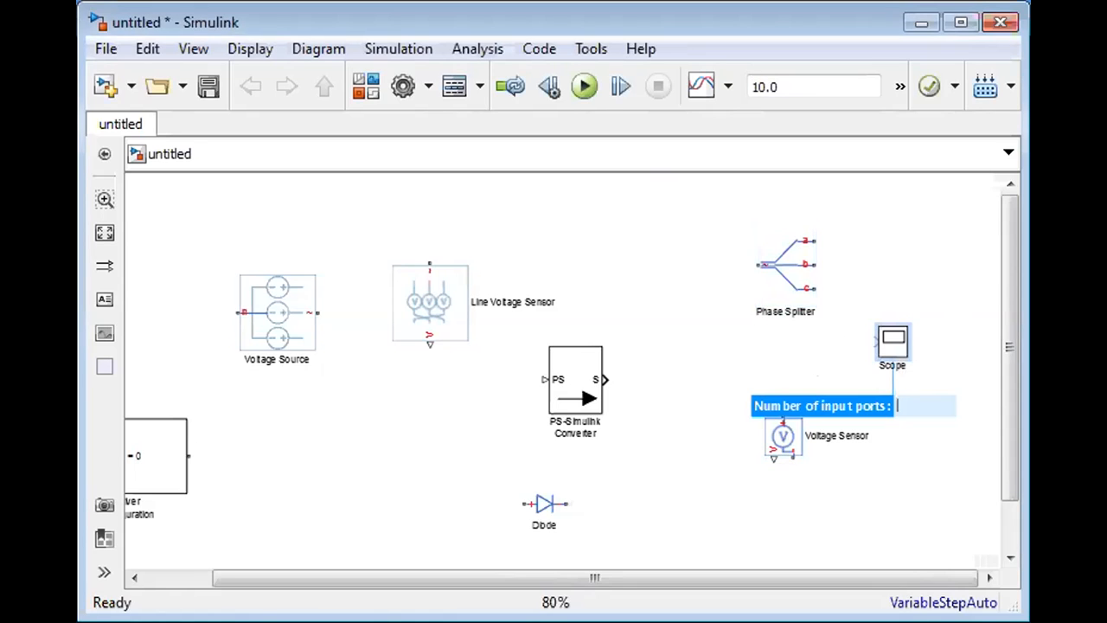
# Step: Maximize the model window and move the Voltage Source lower, with the Line Voltage Sensor above it
pyautogui.click(960, 21)
pyautogui.scroll(-2, 423, 281)
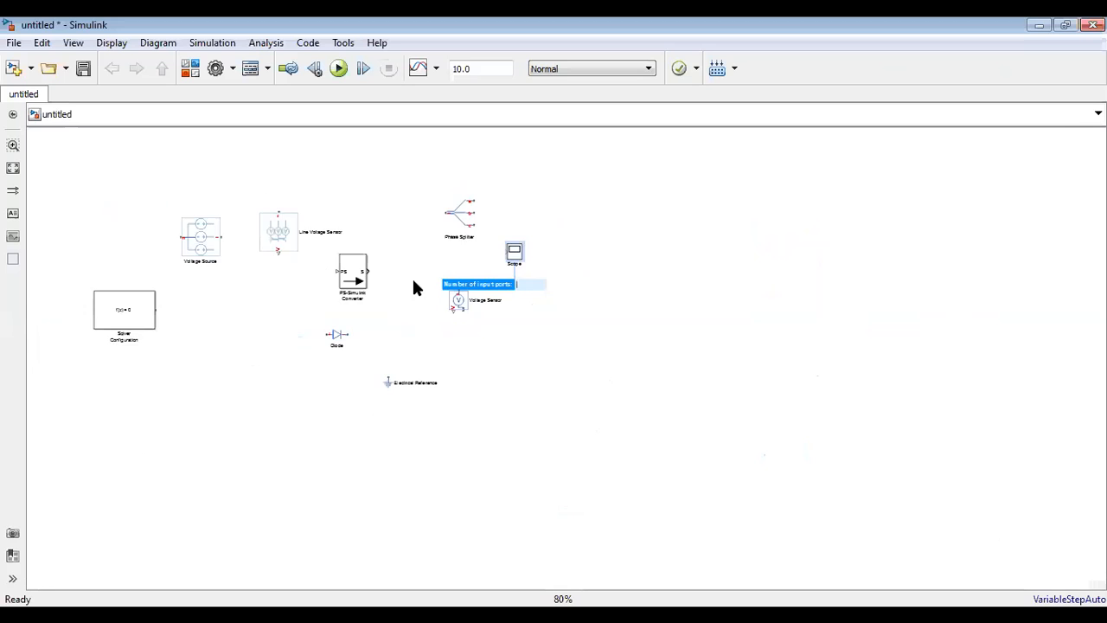
pyautogui.moveTo(440, 293); pyautogui.dragTo(769, 369)
pyautogui.scroll(3, 661, 333)
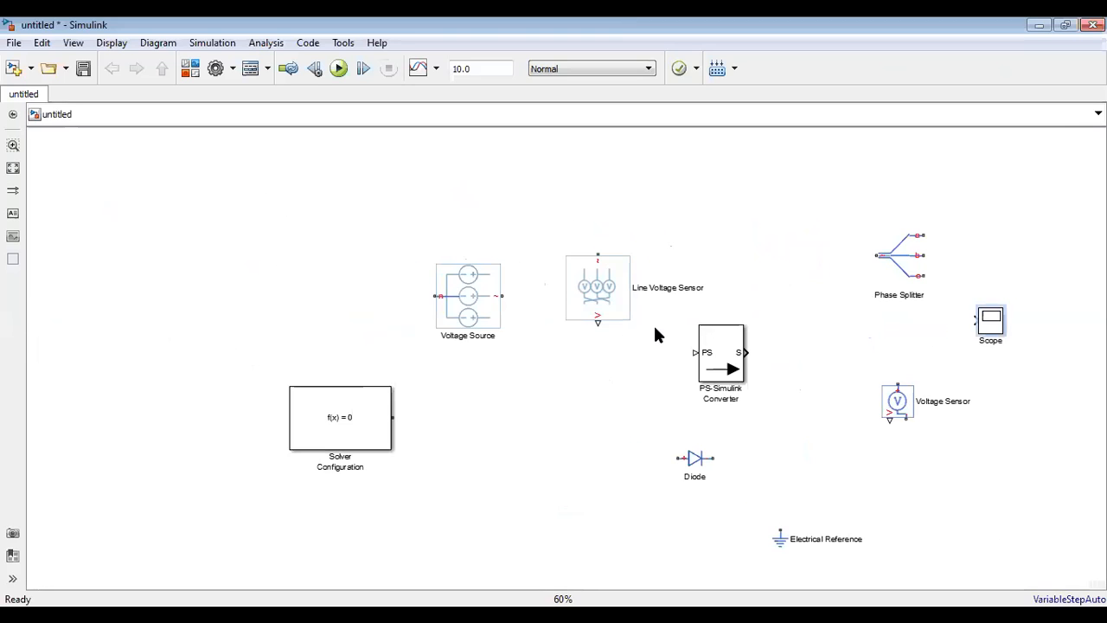
pyautogui.scroll(1, 933, 428)
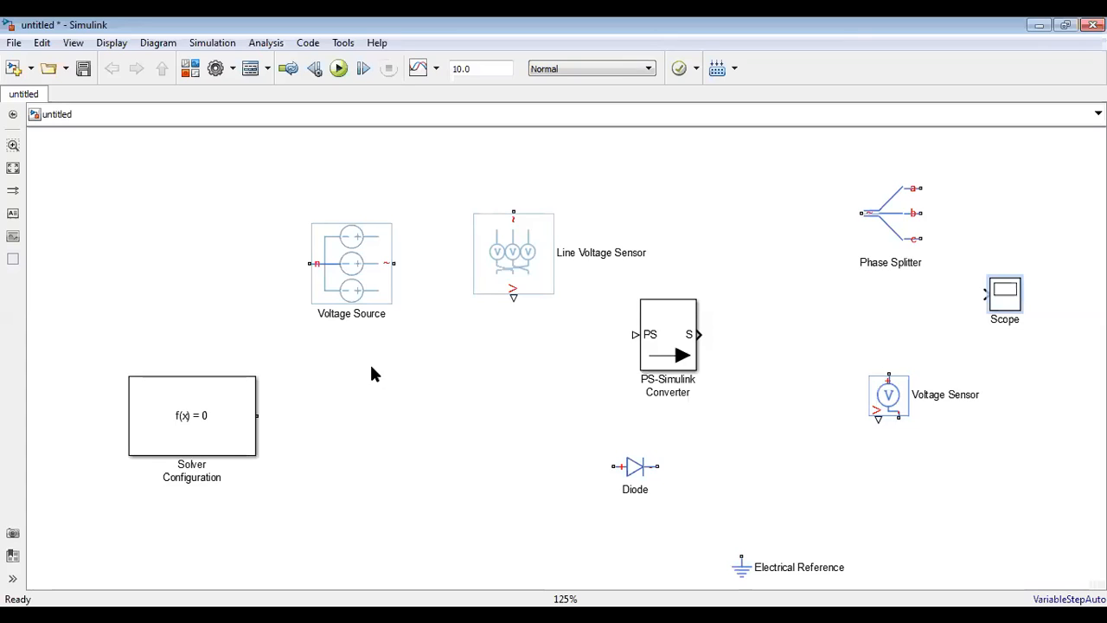
pyautogui.click(374, 225)
pyautogui.moveTo(376, 269); pyautogui.dragTo(417, 381)
pyautogui.moveTo(529, 255); pyautogui.dragTo(386, 229)
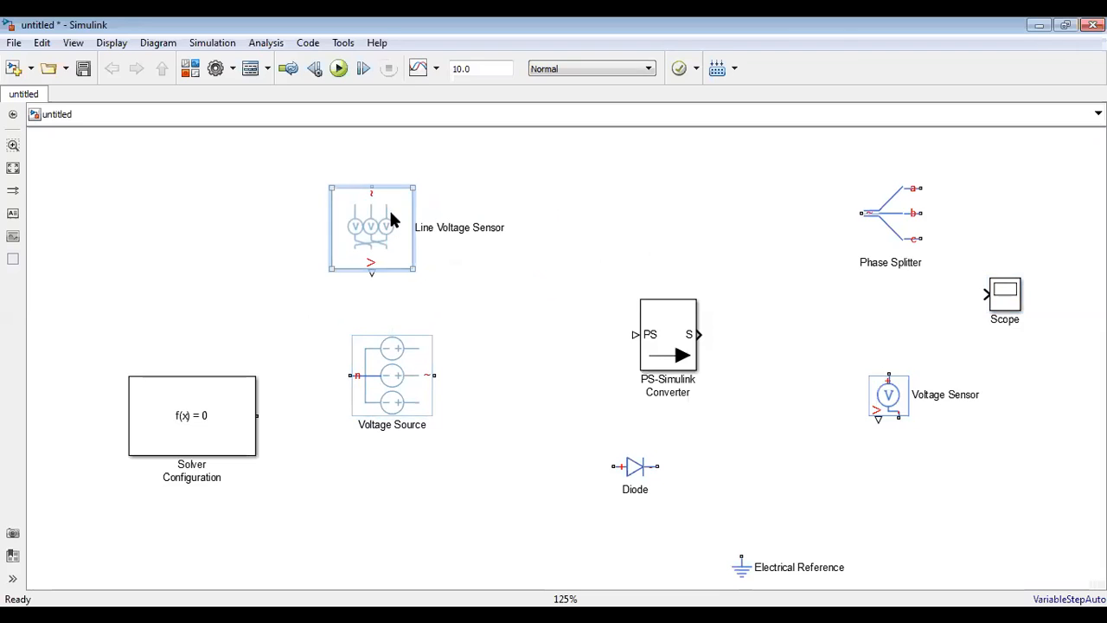
# Step: Rotate the Line Voltage Sensor counterclockwise
pyautogui.rightClick(390, 214)
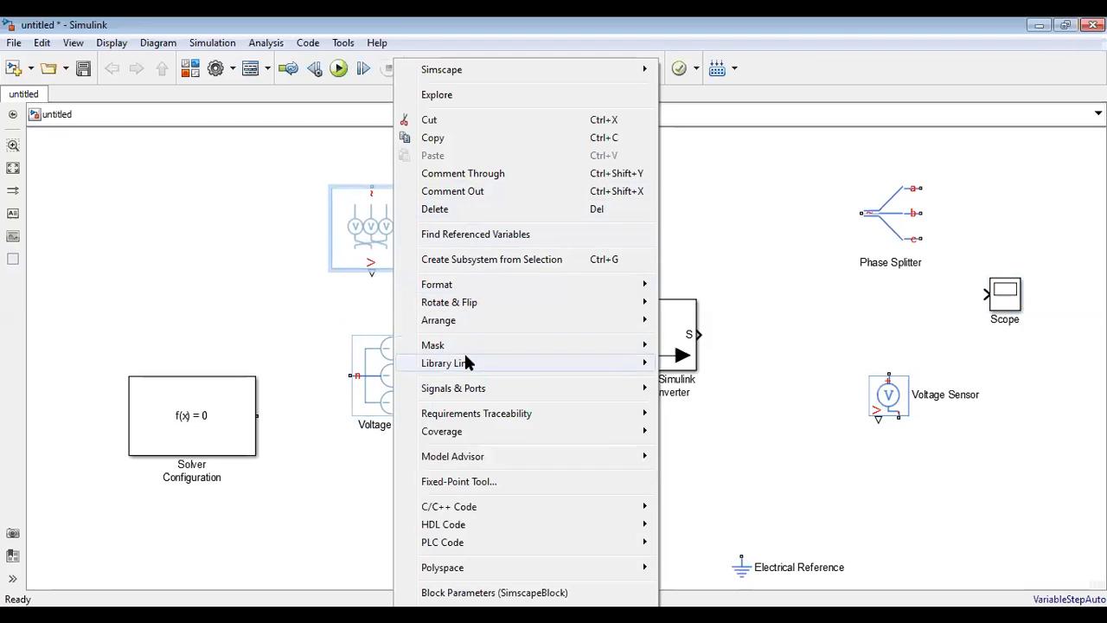
pyautogui.moveTo(472, 302)
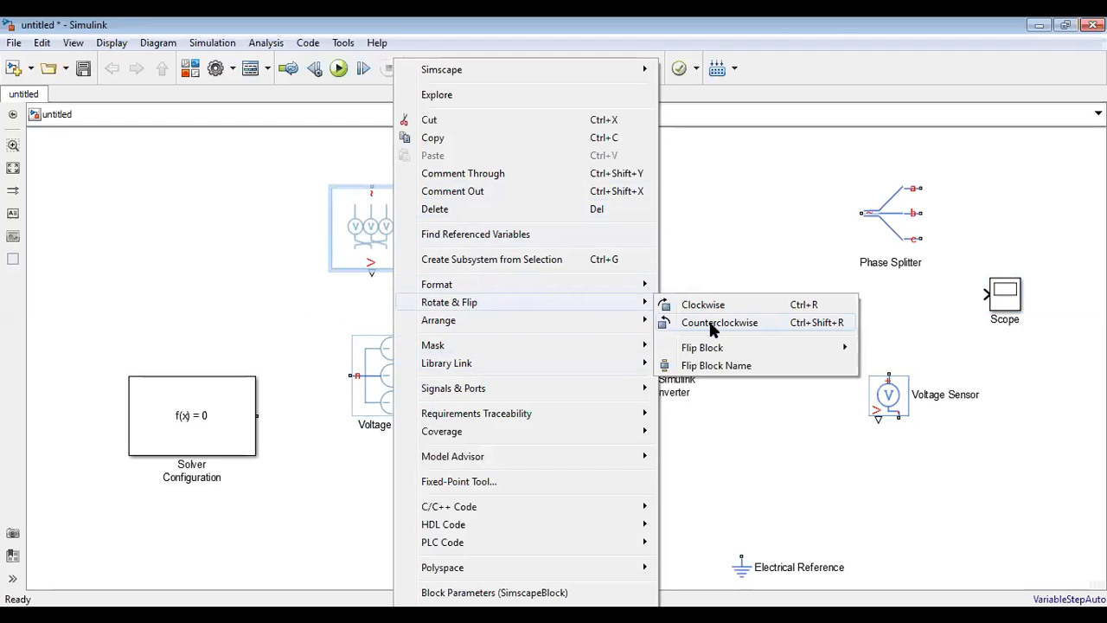
pyautogui.click(710, 323)
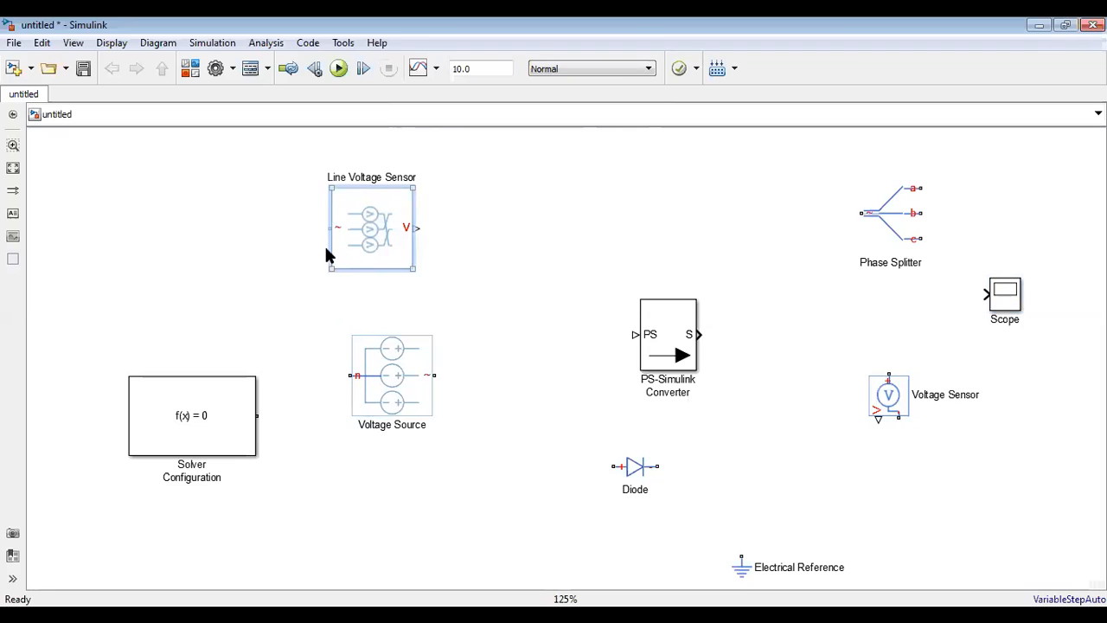
# Step: Align the Voltage Source under the Line Voltage Sensor, the Phase Splitter beside the source, and the PS-Simulink Converter and enlarged Scope in the upper row
pyautogui.moveTo(425, 376); pyautogui.dragTo(402, 355)
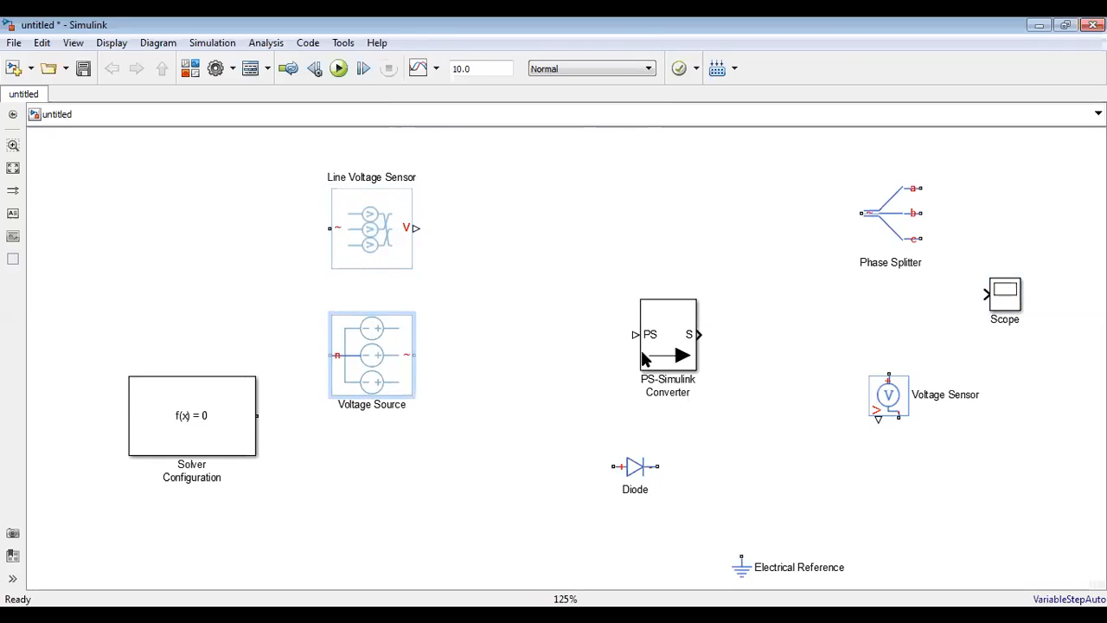
pyautogui.moveTo(914, 215); pyautogui.dragTo(546, 363)
pyautogui.moveTo(663, 348); pyautogui.dragTo(654, 237)
pyautogui.click(1005, 299)
pyautogui.moveTo(1006, 300); pyautogui.dragTo(900, 278)
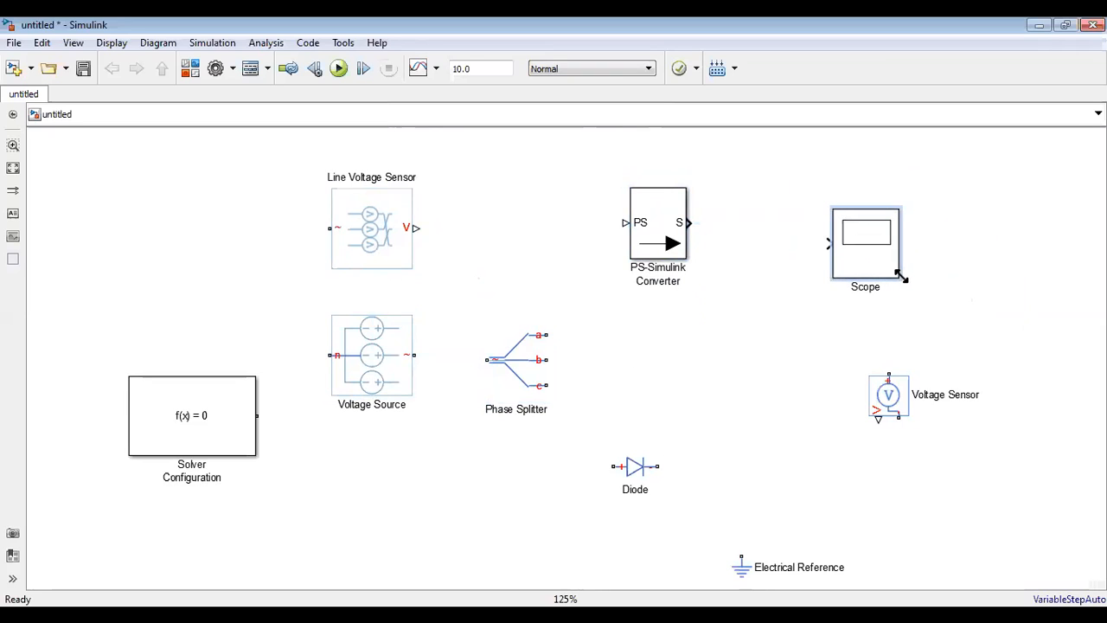
# Step: Connect the Voltage Source's three-phase output to the Phase Splitter in a straight line, and move the Solver Configuration block lower
pyautogui.click(531, 361)
pyautogui.moveTo(414, 355); pyautogui.dragTo(489, 354)
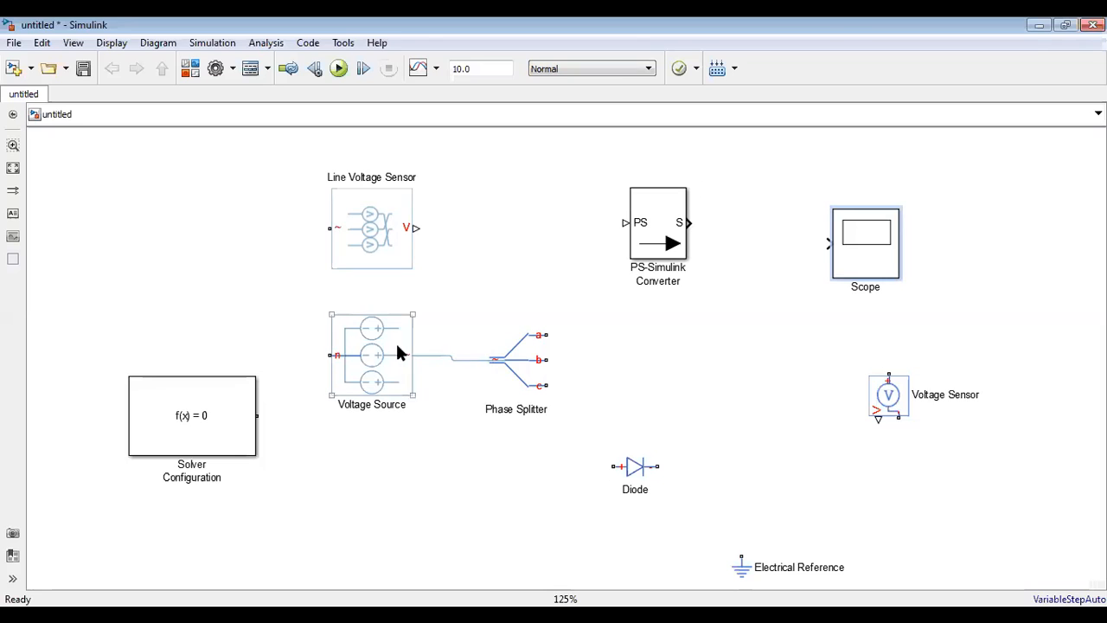
pyautogui.moveTo(370, 345); pyautogui.dragTo(367, 357)
pyautogui.moveTo(178, 395); pyautogui.dragTo(150, 500)
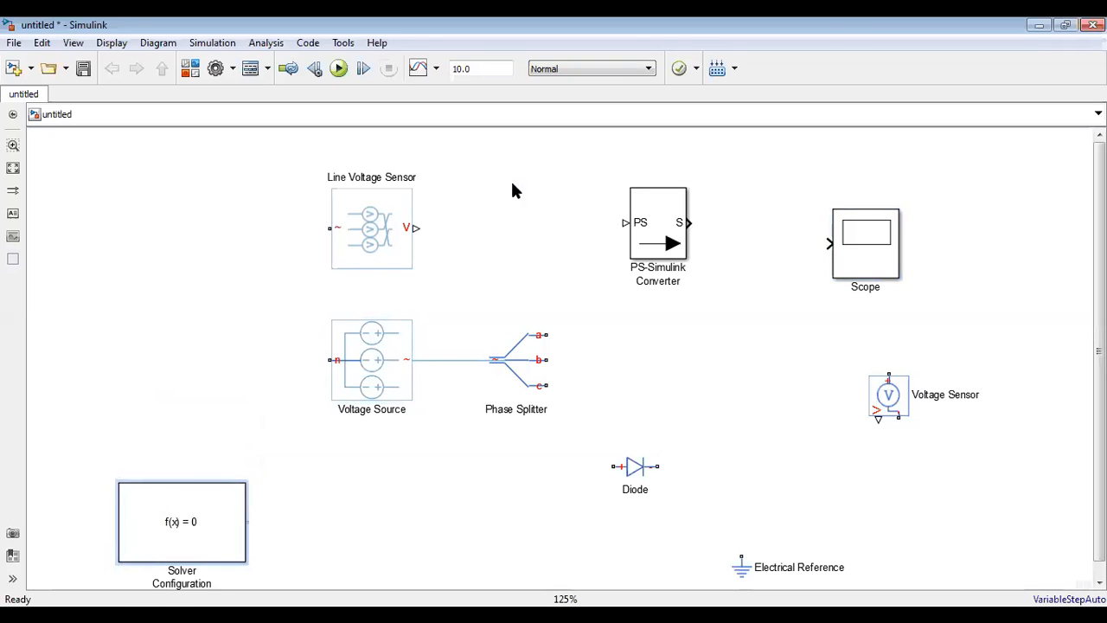
# Step: Connect the Line Voltage Sensor's V output to the PS-Simulink Converter and its three-phase input to the line between Voltage Source and Phase Splitter
pyautogui.click(413, 228)
pyautogui.moveTo(415, 228); pyautogui.dragTo(624, 223)
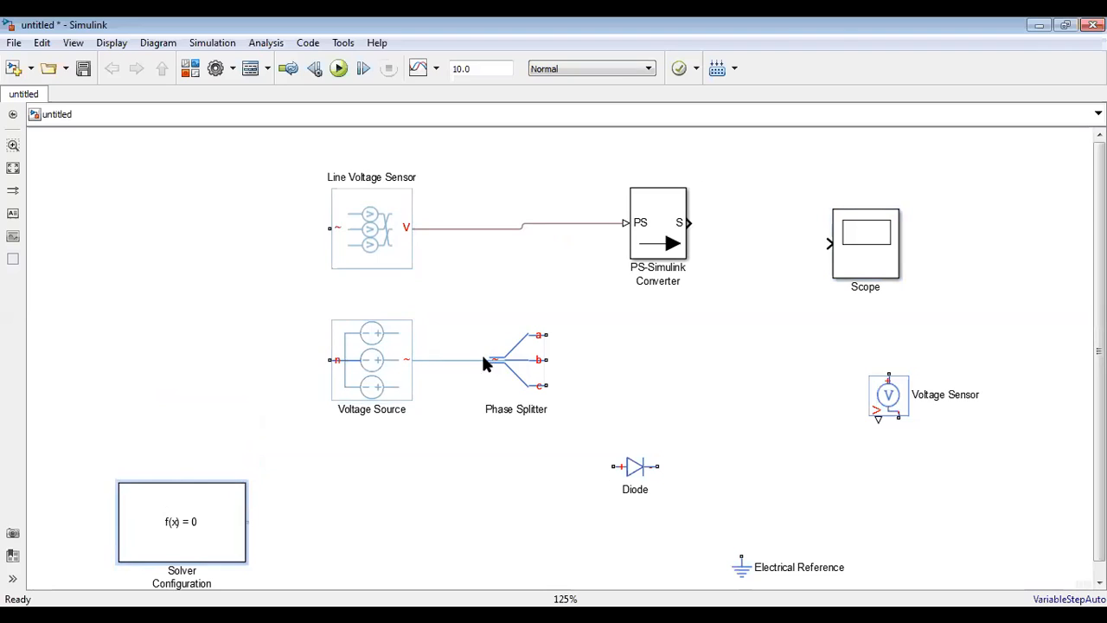
pyautogui.click(326, 243)
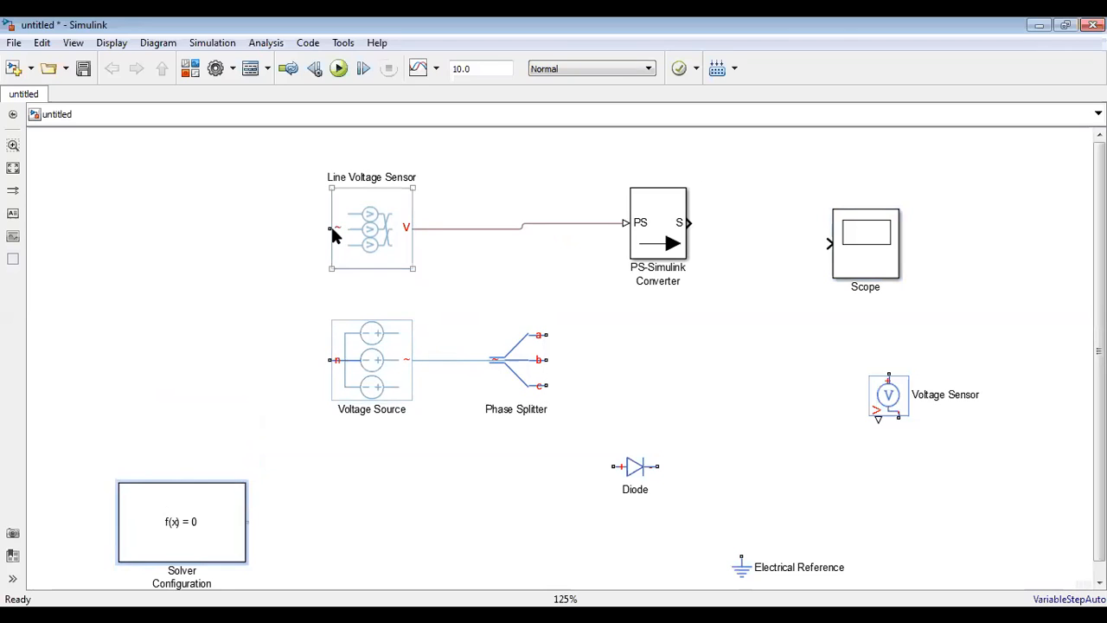
pyautogui.moveTo(329, 228); pyautogui.dragTo(468, 358)
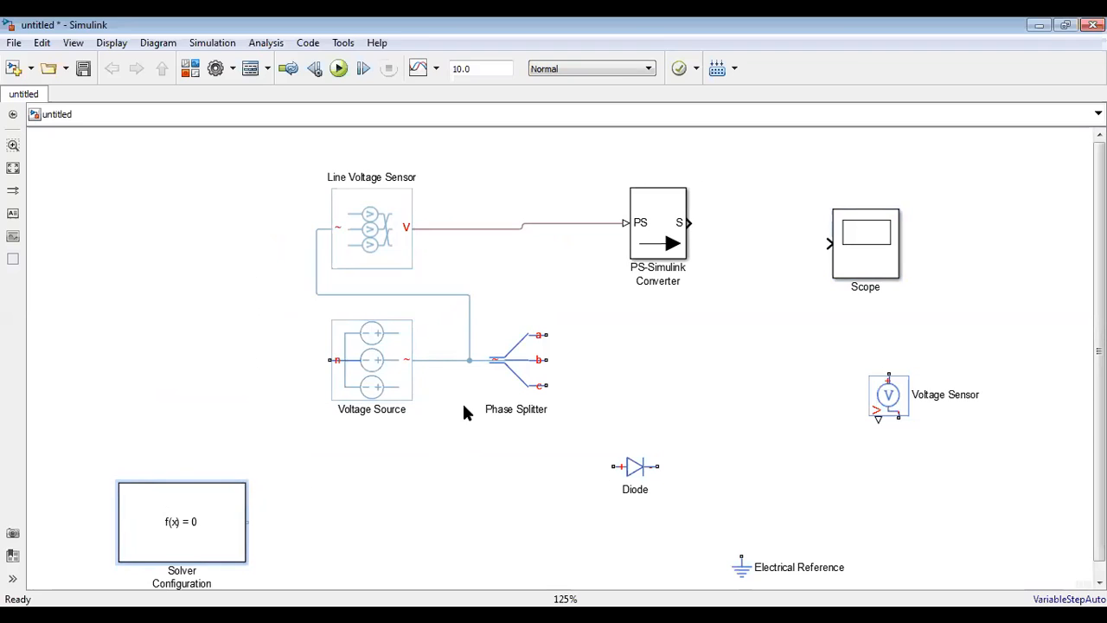
# Step: Connect the Voltage Source's neutral port to the Solver Configuration block
pyautogui.moveTo(327, 362); pyautogui.dragTo(246, 521)
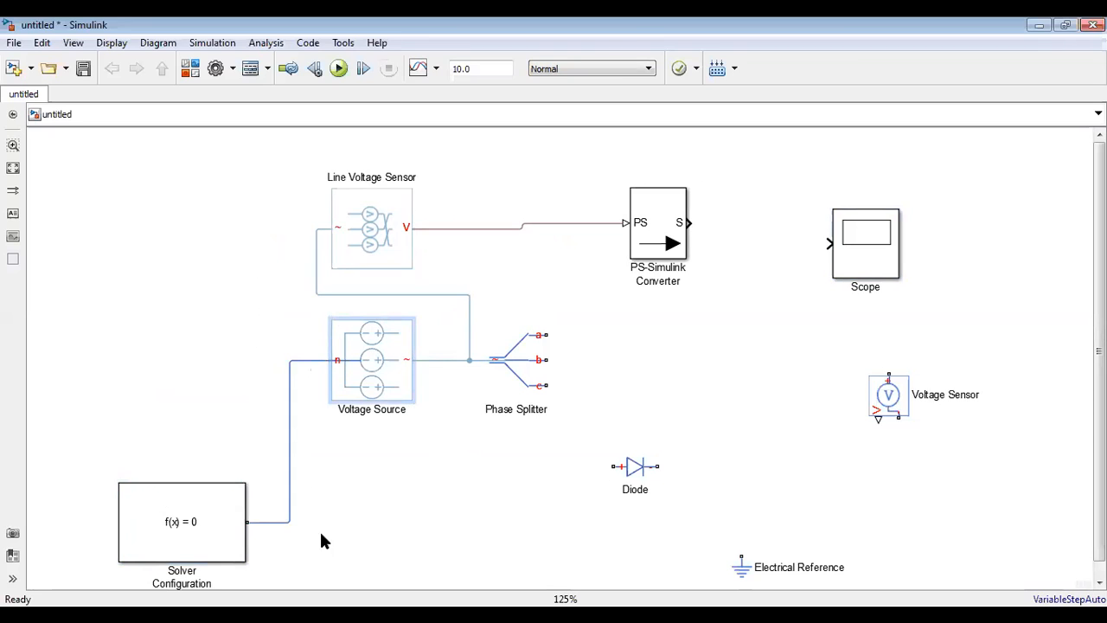
pyautogui.scroll(-5, 373, 527)
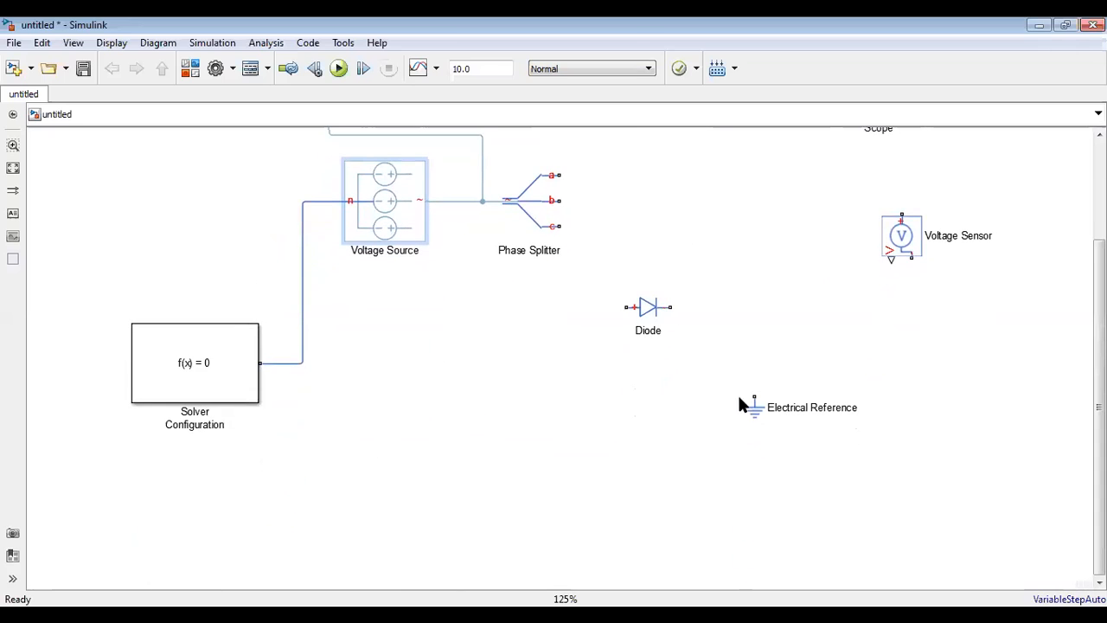
# Step: Place the Electrical Reference beside the Solver Configuration and connect it to the line from the Voltage Source's neutral port
pyautogui.moveTo(749, 405); pyautogui.dragTo(289, 363)
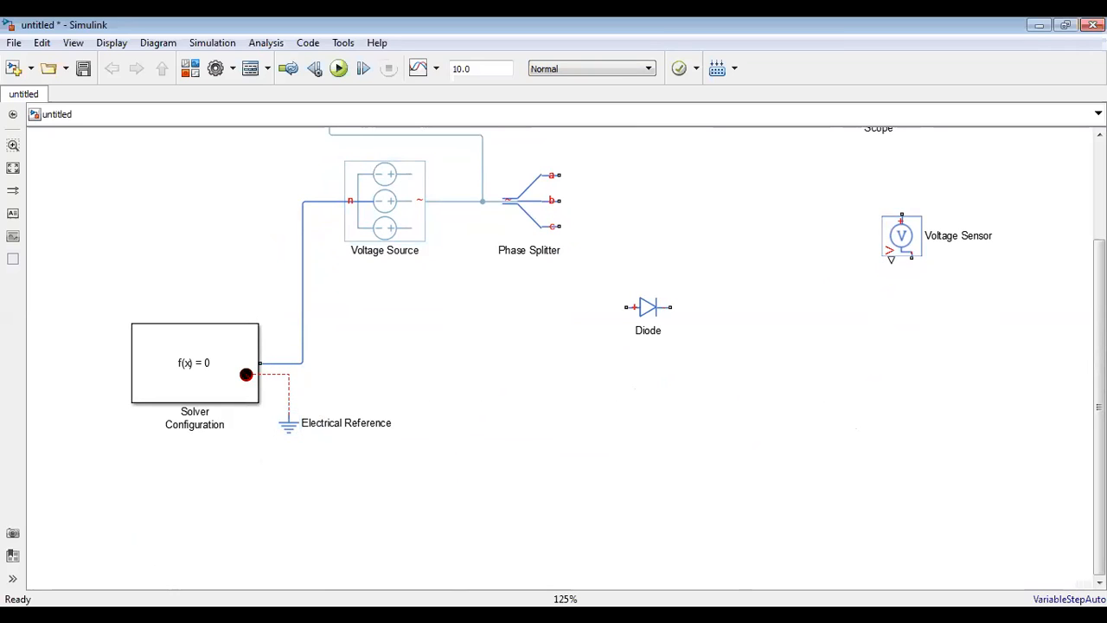
pyautogui.moveTo(289, 358); pyautogui.dragTo(301, 330)
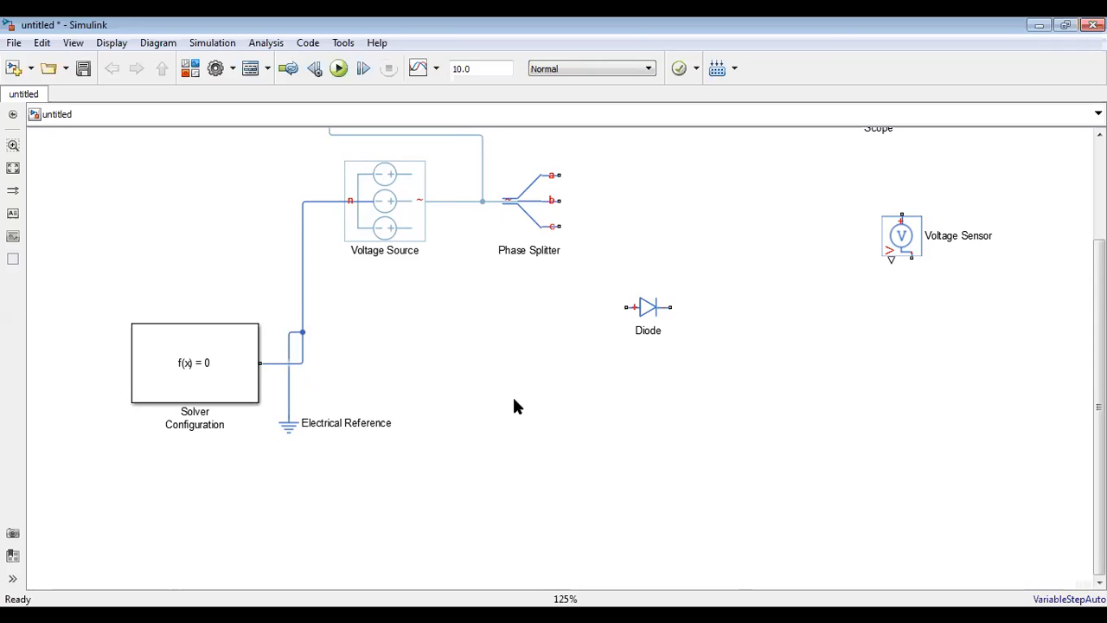
# Step: Move the Diode below the Phase Splitter and duplicate it to form three rows of two diodes
pyautogui.click(648, 305)
pyautogui.moveTo(608, 298); pyautogui.dragTo(598, 354)
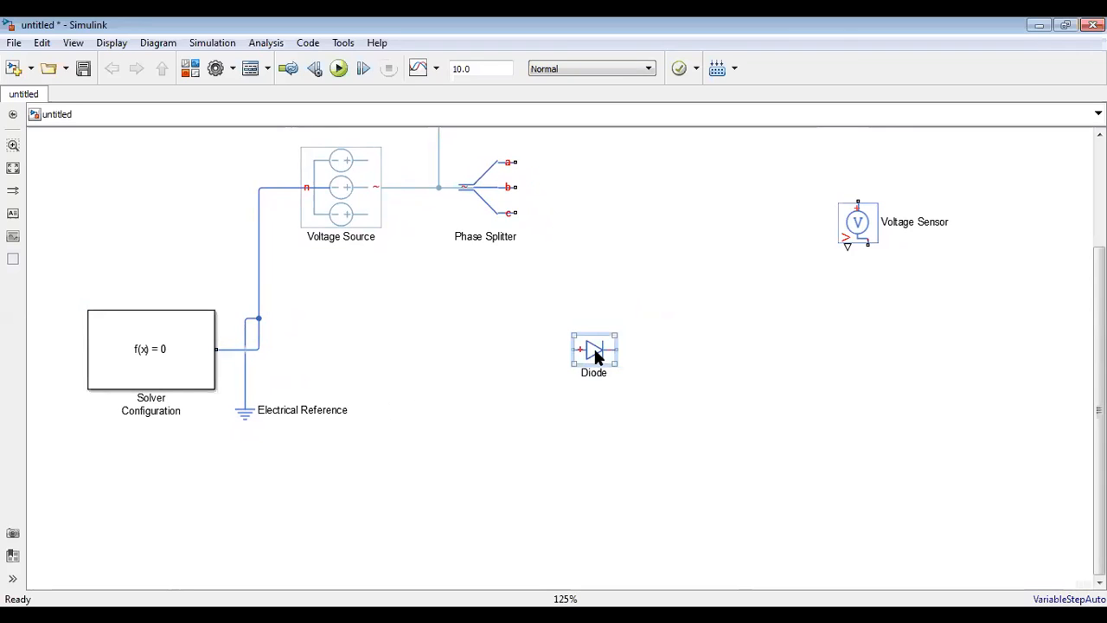
pyautogui.moveTo(593, 346); pyautogui.dragTo(674, 354)
pyautogui.click(587, 420)
pyautogui.moveTo(587, 420); pyautogui.dragTo(691, 414)
pyautogui.click(603, 487)
pyautogui.moveTo(602, 487); pyautogui.dragTo(681, 484)
# Step: Connect the two diodes of the first row and line up the second diode of the middle row with Diode1
pyautogui.click(673, 365)
pyautogui.moveTo(671, 362); pyautogui.dragTo(697, 370)
pyautogui.moveTo(676, 417); pyautogui.dragTo(700, 425)
pyautogui.click(610, 420)
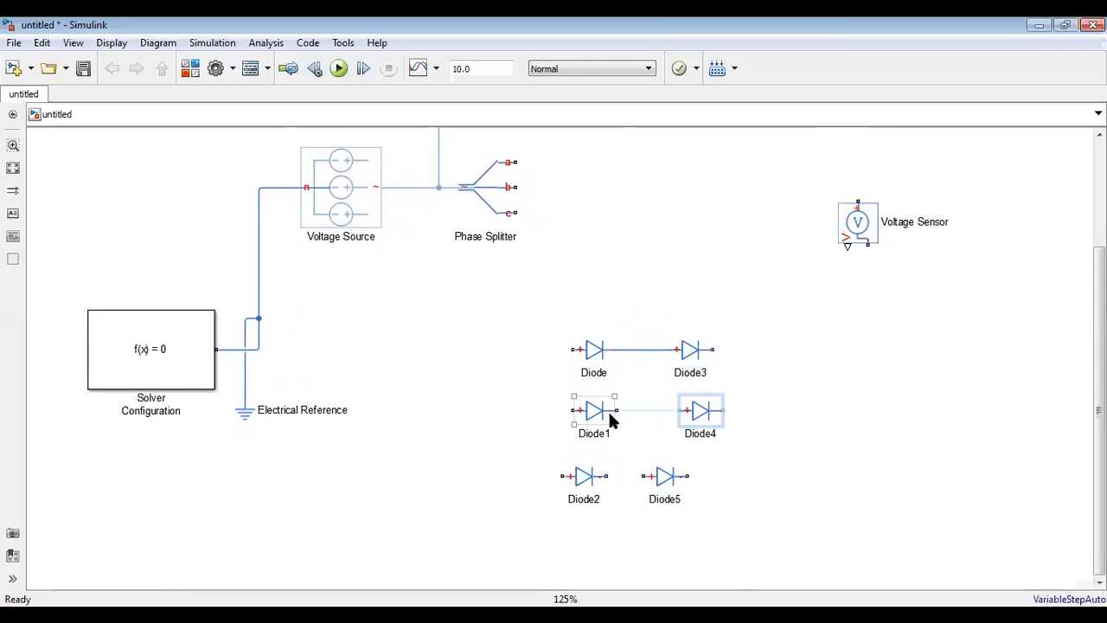
pyautogui.moveTo(615, 410); pyautogui.dragTo(677, 411)
# Step: Align the third row's diodes with those above, then connect Diode2 to Diode5 and Diode1 to Diode4
pyautogui.moveTo(673, 478); pyautogui.dragTo(706, 464)
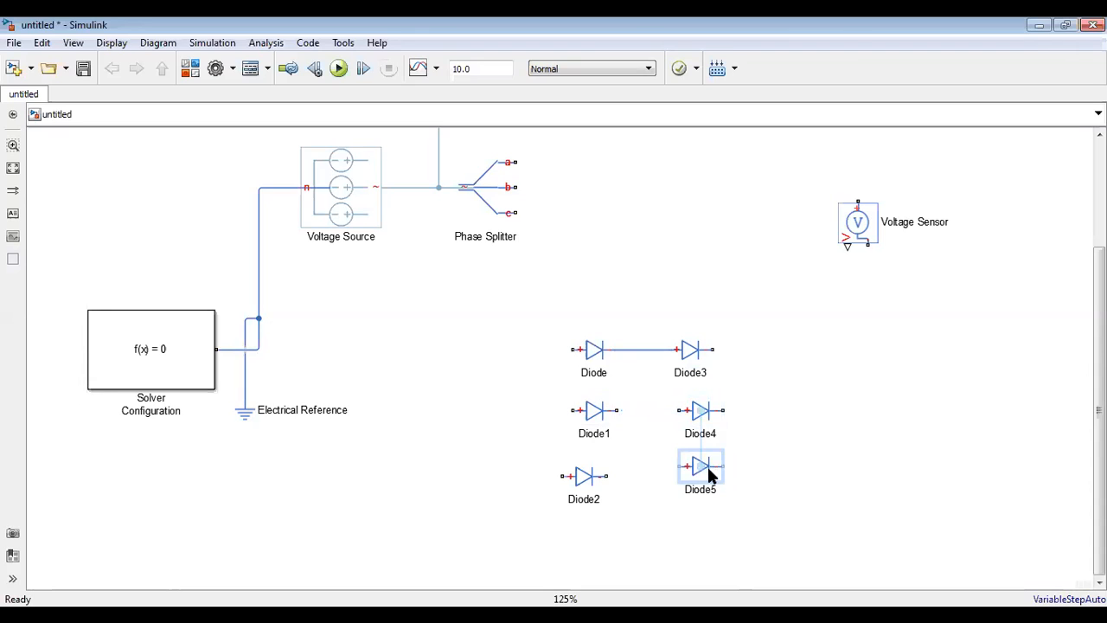
pyautogui.moveTo(593, 486); pyautogui.dragTo(603, 480)
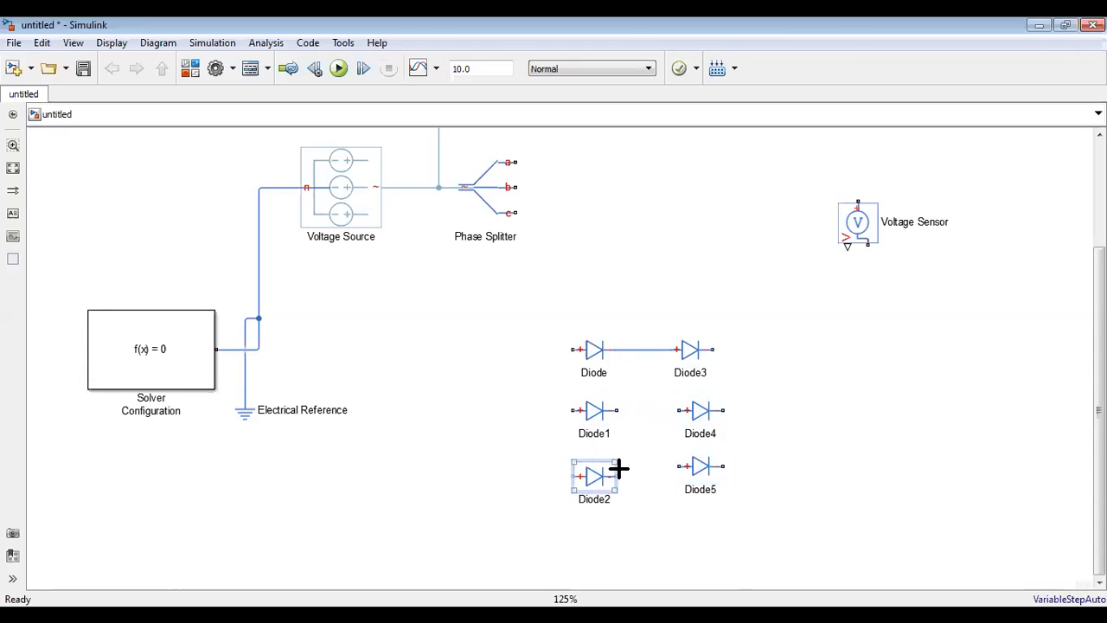
pyautogui.moveTo(696, 467); pyautogui.dragTo(696, 478)
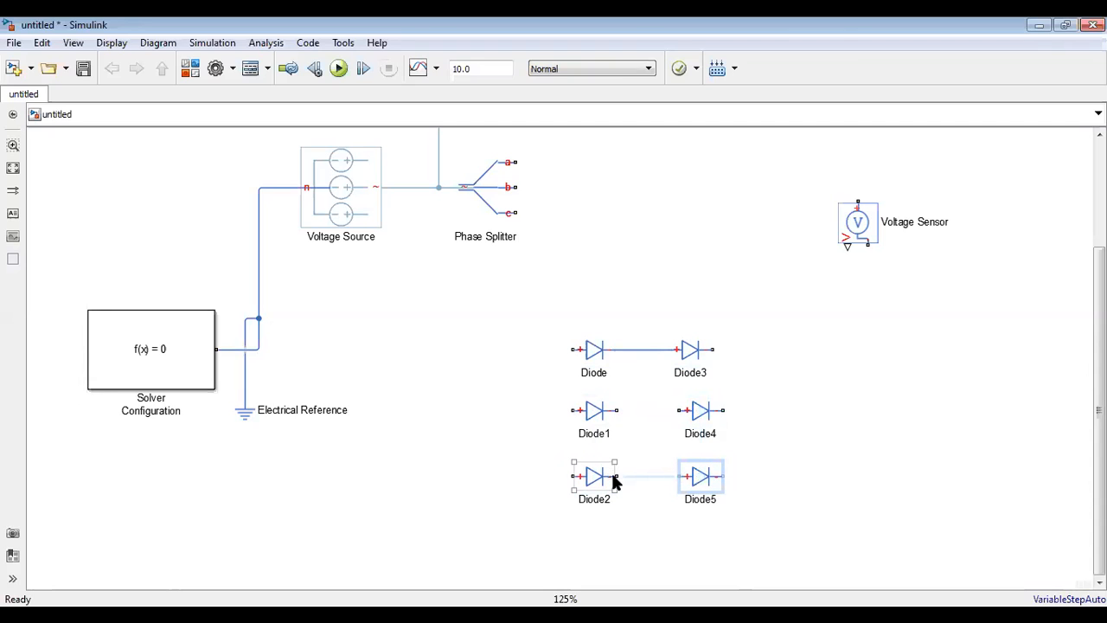
pyautogui.moveTo(614, 477); pyautogui.dragTo(680, 476)
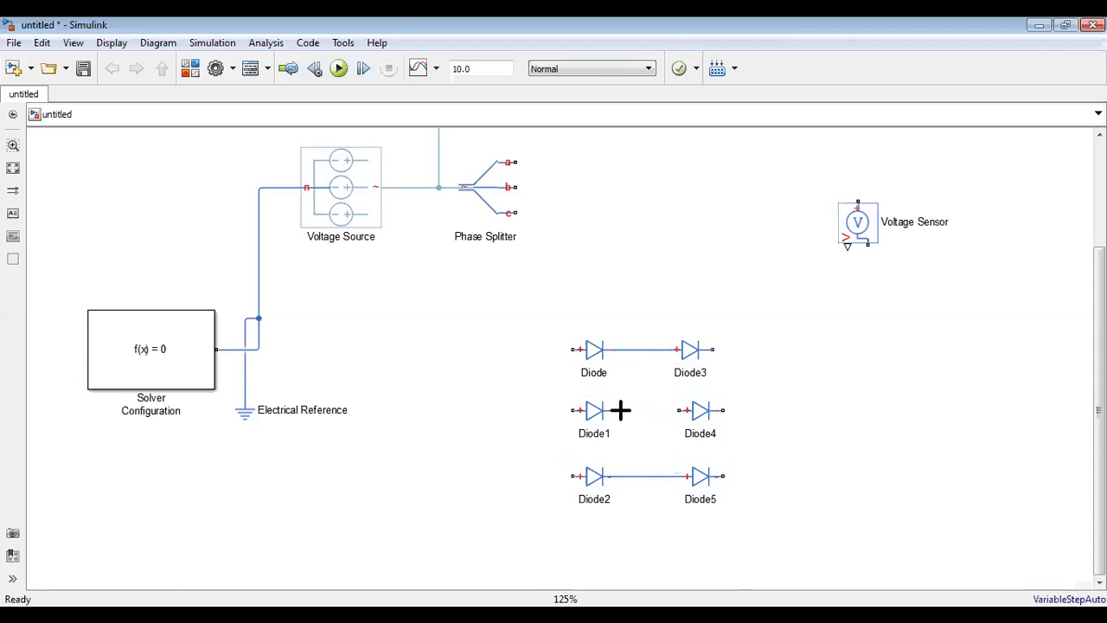
pyautogui.moveTo(614, 410); pyautogui.dragTo(687, 410)
# Step: Join the positive ends of Diode, Diode1 and Diode2 together, and the output ends of Diode3, Diode4 and Diode5 together
pyautogui.moveTo(573, 350)
pyautogui.mouseDown()
pyautogui.moveTo(511, 349)
pyautogui.moveTo(519, 464)
pyautogui.moveTo(573, 476)
pyautogui.mouseUp()
pyautogui.moveTo(580, 415); pyautogui.dragTo(558, 409)
pyautogui.click(709, 352)
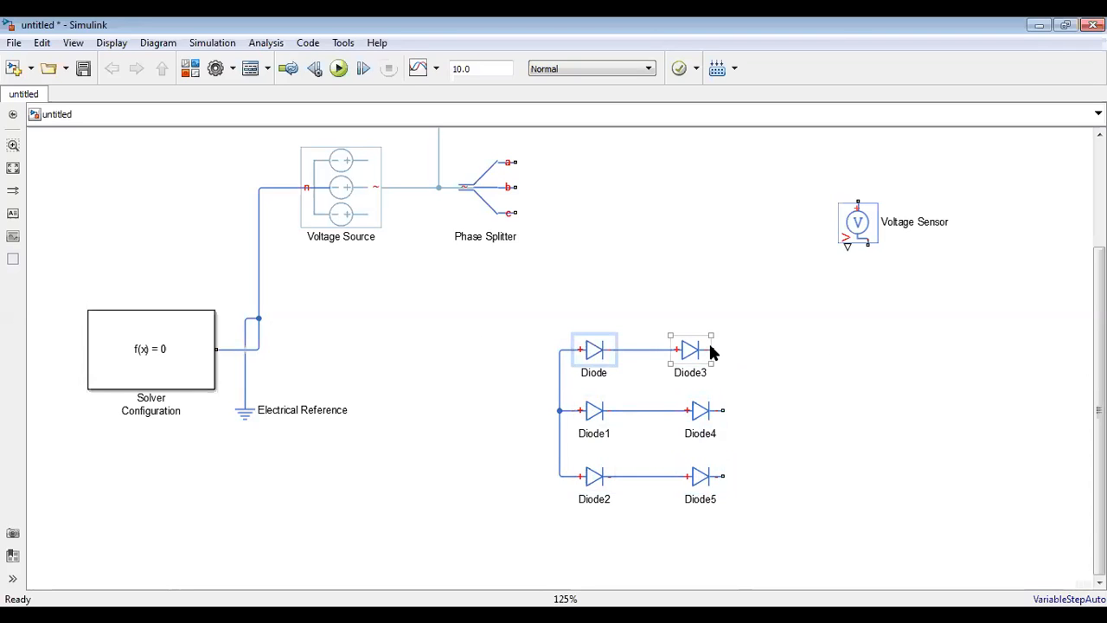
pyautogui.moveTo(712, 348)
pyautogui.mouseDown()
pyautogui.moveTo(771, 356)
pyautogui.moveTo(768, 448)
pyautogui.moveTo(717, 469)
pyautogui.mouseUp()
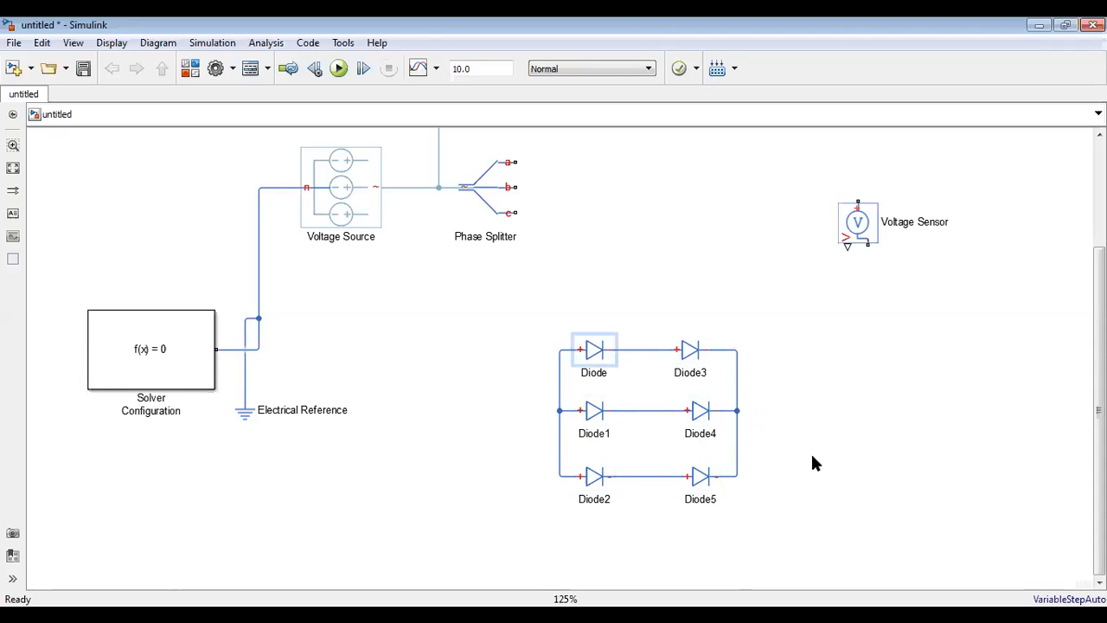
# Step: Move the Voltage Sensor beside the diode rows and flip it left-right
pyautogui.scroll(-1, 986, 435)
pyautogui.scroll(1, 987, 434)
pyautogui.scroll(1, 992, 445)
pyautogui.moveTo(830, 183); pyautogui.dragTo(853, 391)
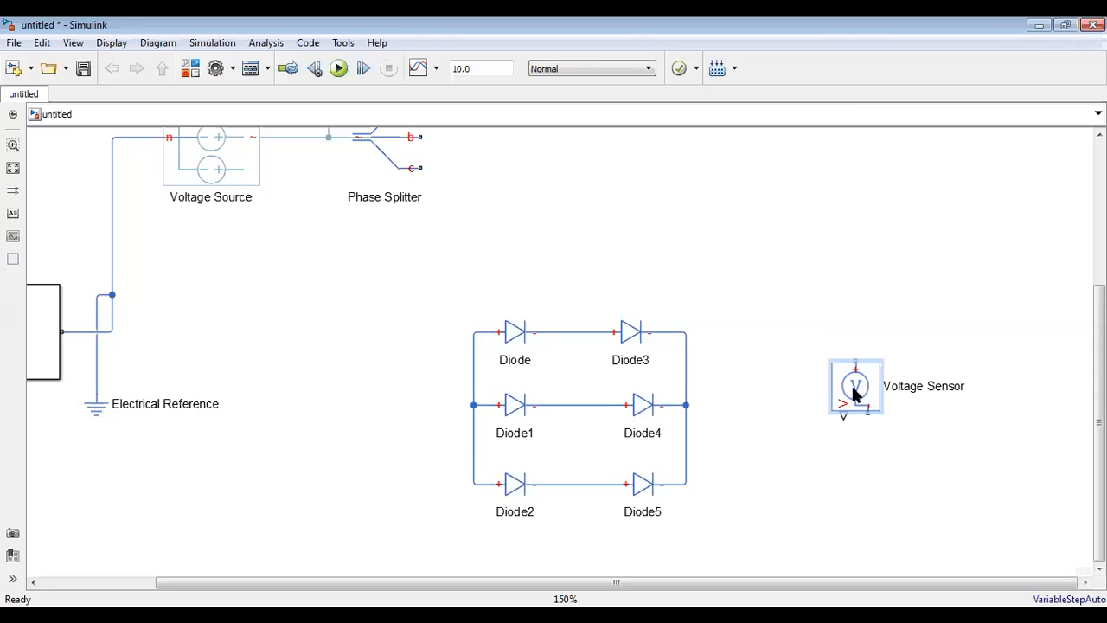
pyautogui.rightClick(853, 390)
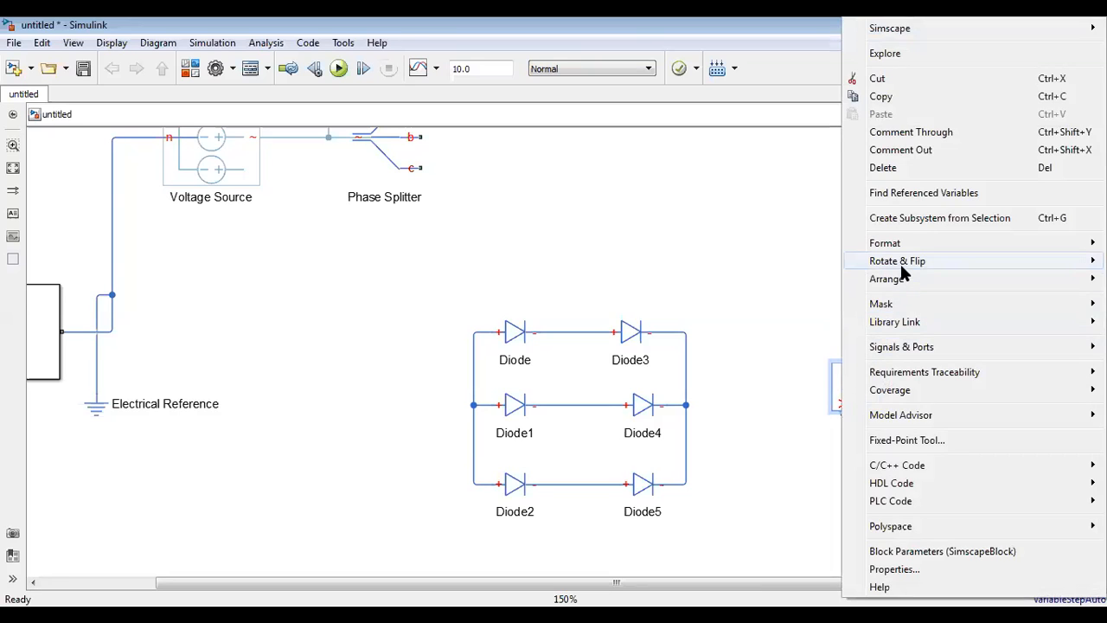
pyautogui.moveTo(899, 263)
pyautogui.moveTo(809, 308)
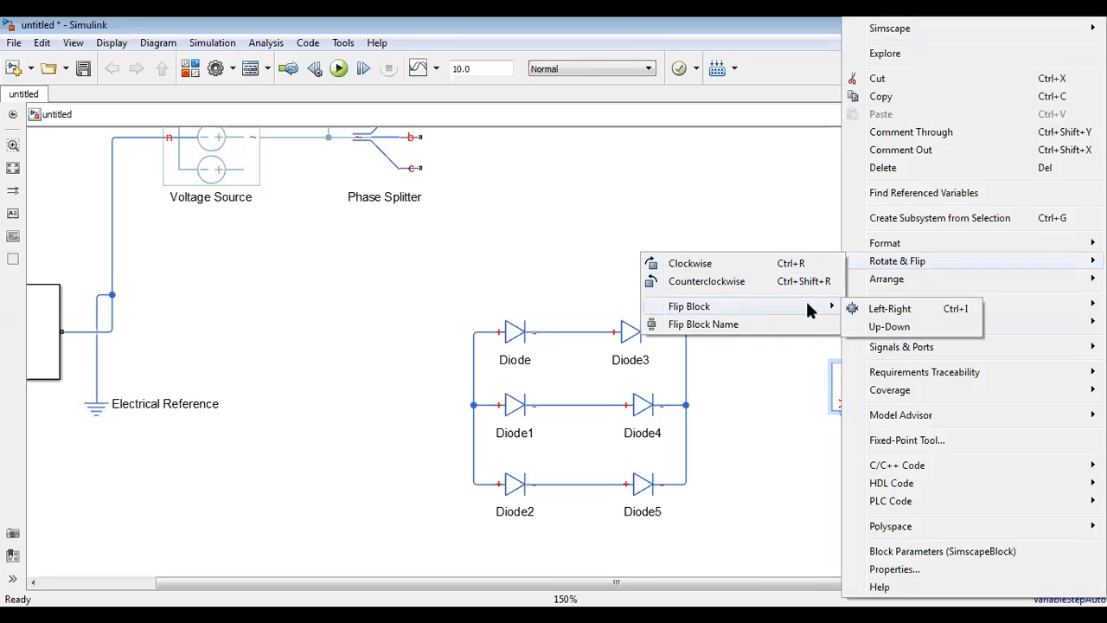
pyautogui.click(860, 309)
pyautogui.click(776, 408)
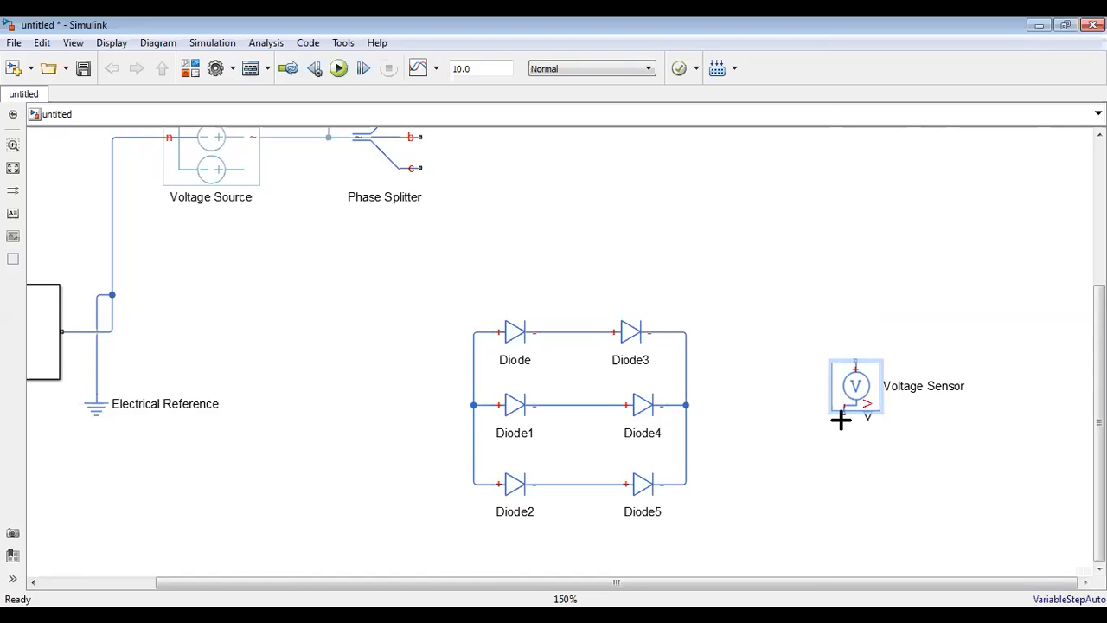
# Step: Connect the Voltage Sensor's plus port to the diodes' common output line and its minus port to their common input line, routed below the diodes
pyautogui.click(857, 387)
pyautogui.moveTo(855, 360)
pyautogui.mouseDown()
pyautogui.moveTo(847, 306)
pyautogui.moveTo(709, 307)
pyautogui.moveTo(677, 336)
pyautogui.moveTo(686, 323)
pyautogui.moveTo(687, 333)
pyautogui.mouseUp()
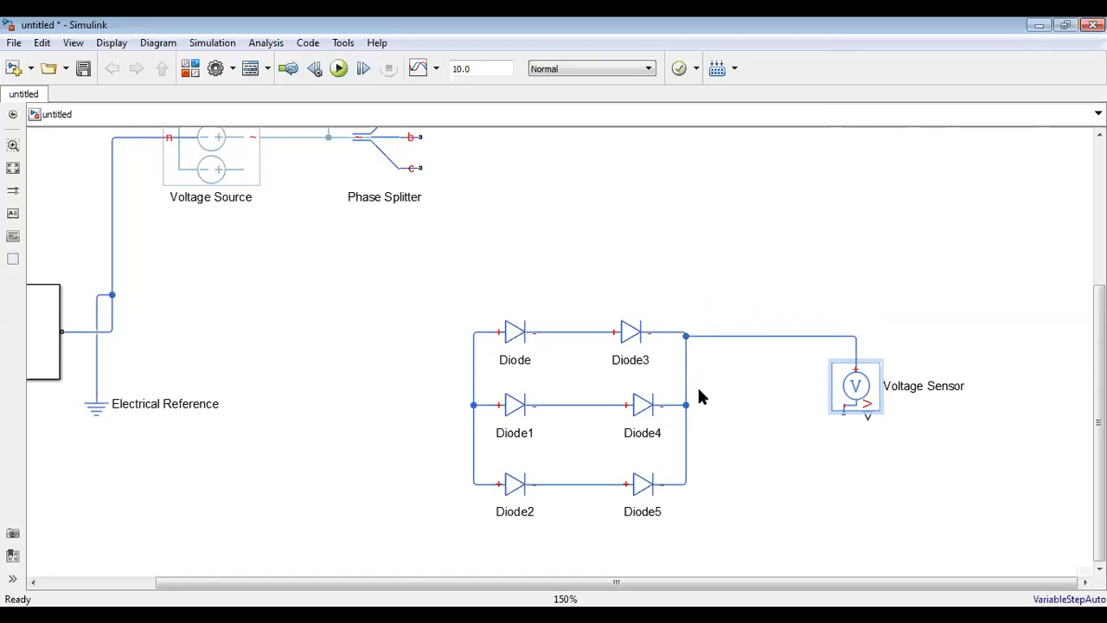
pyautogui.moveTo(840, 407); pyautogui.dragTo(475, 406)
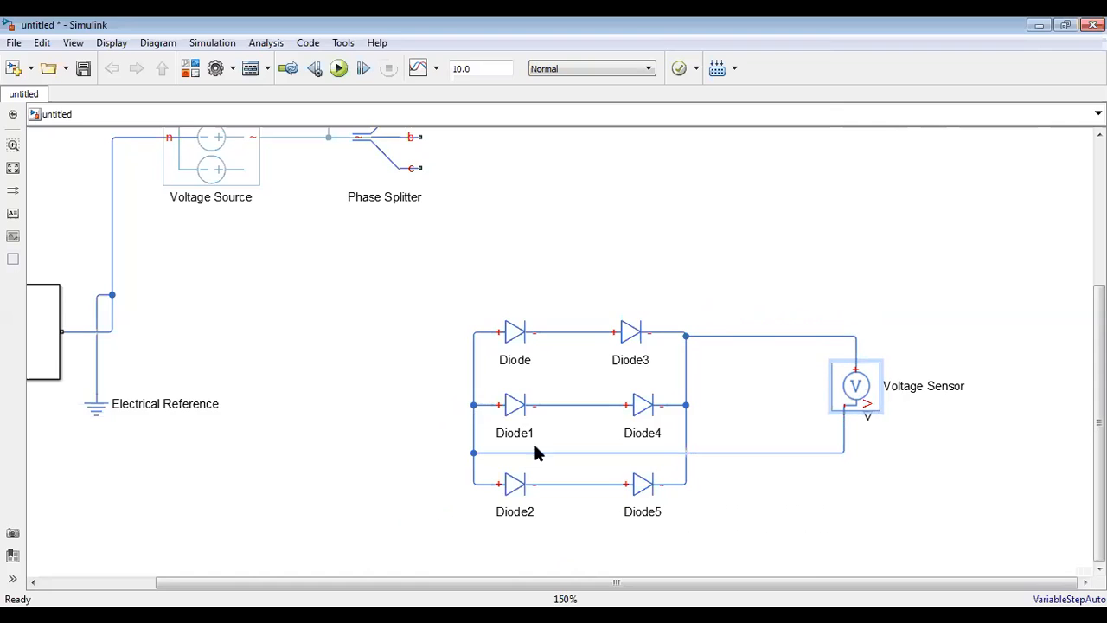
pyautogui.moveTo(740, 457); pyautogui.dragTo(708, 558)
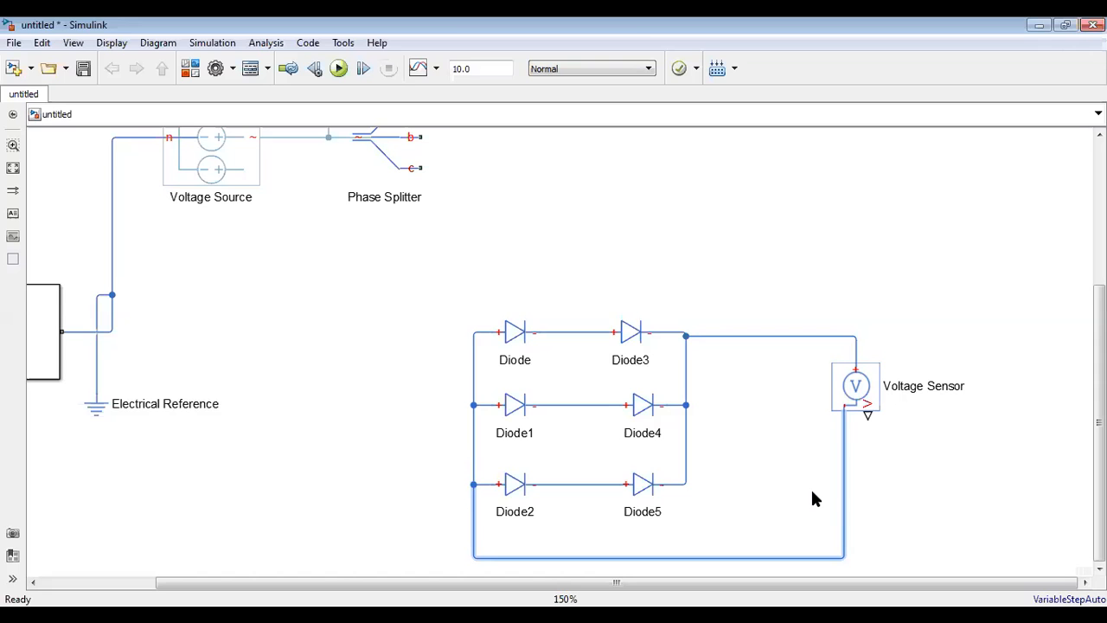
# Step: Place a copy of the PS-Simulink Converter beside the Voltage Sensor and connect it to the sensor's V output
pyautogui.moveTo(607, 184); pyautogui.dragTo(602, 279)
pyautogui.moveTo(582, 222); pyautogui.dragTo(557, 336)
pyautogui.click(521, 173)
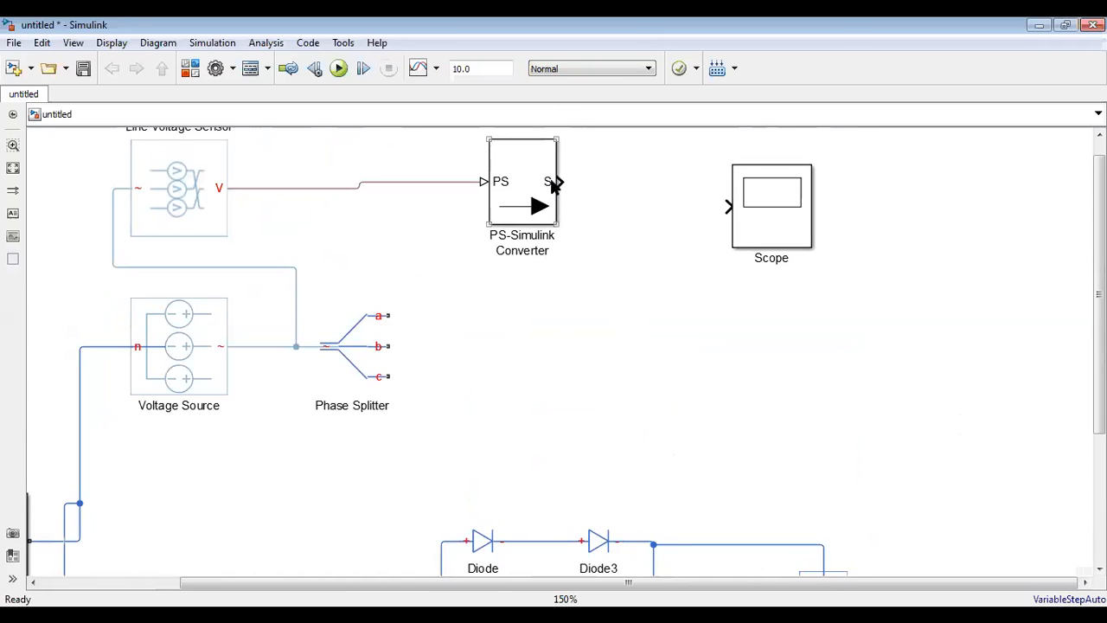
pyautogui.moveTo(533, 199); pyautogui.dragTo(800, 418)
pyautogui.moveTo(647, 421); pyautogui.dragTo(371, 235)
pyautogui.moveTo(482, 188); pyautogui.dragTo(797, 393)
pyautogui.moveTo(561, 438)
pyautogui.mouseDown()
pyautogui.moveTo(573, 472)
pyautogui.moveTo(746, 425)
pyautogui.moveTo(757, 409)
pyautogui.mouseUp()
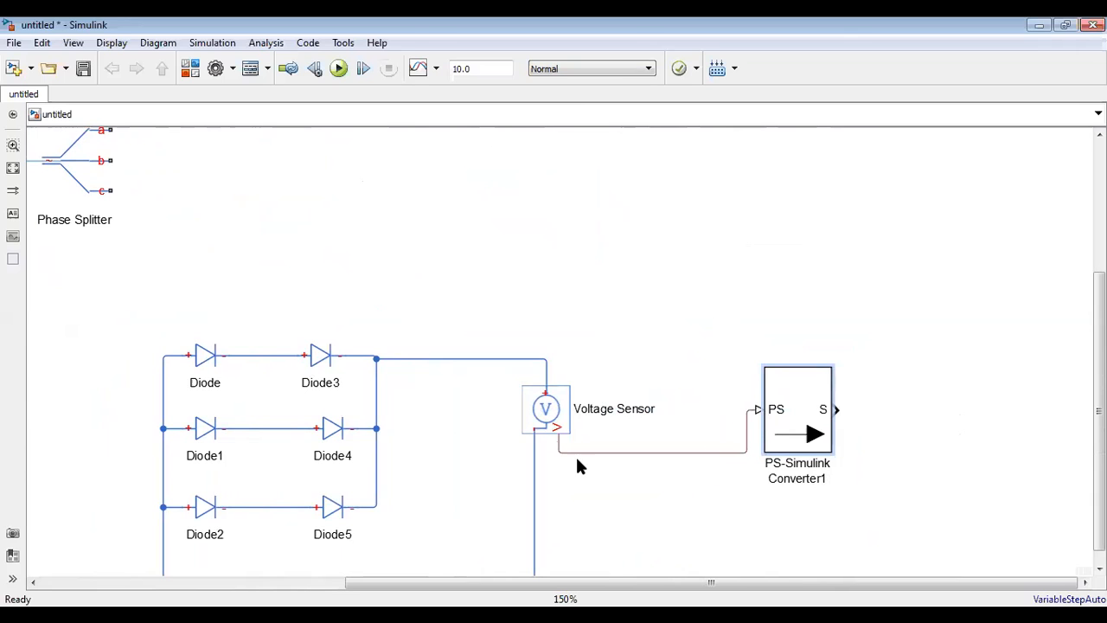
pyautogui.scroll(-1, 607, 521)
pyautogui.scroll(-1, 616, 529)
pyautogui.click(489, 421)
pyautogui.click(407, 357)
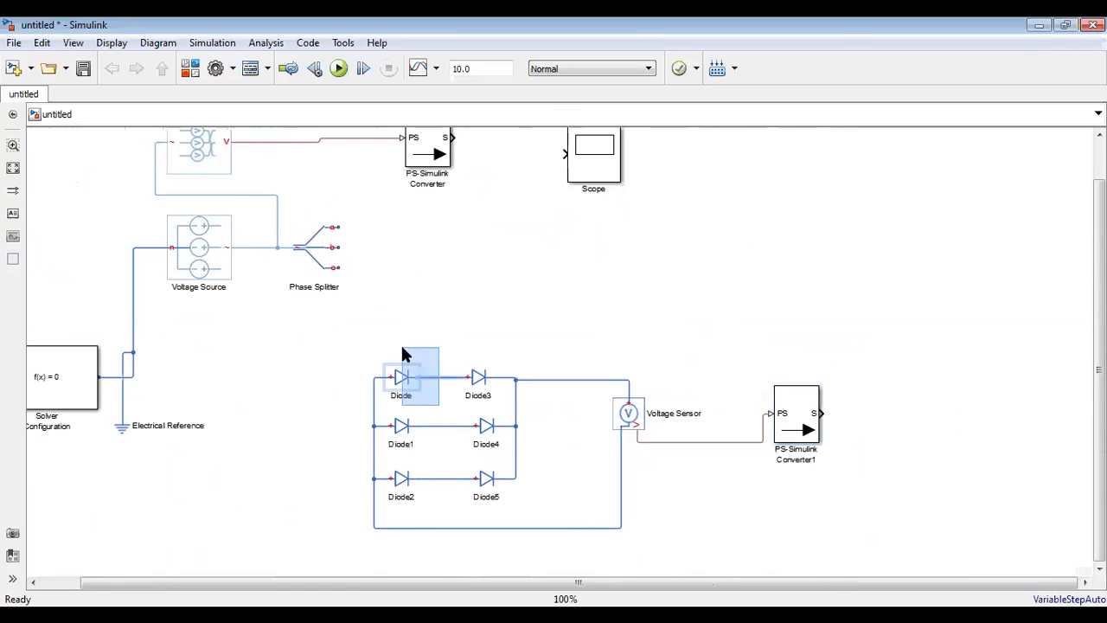
pyautogui.click(558, 380)
pyautogui.moveTo(556, 380)
pyautogui.mouseDown()
pyautogui.moveTo(492, 336)
pyautogui.moveTo(545, 410)
pyautogui.moveTo(544, 385)
pyautogui.mouseUp()
pyautogui.scroll(-1, 580, 346)
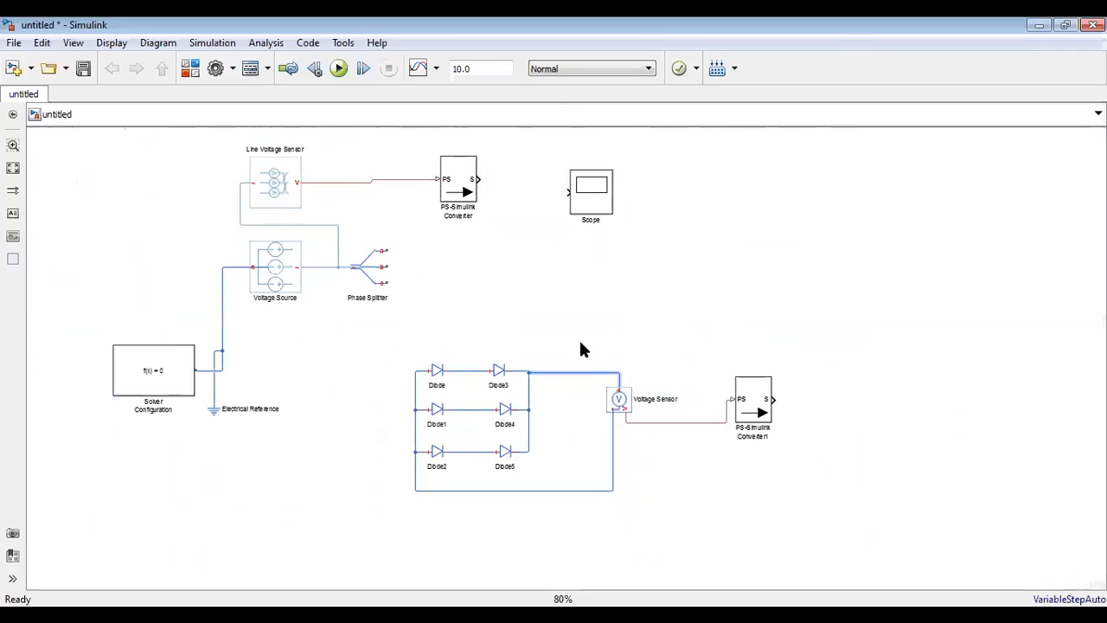
# Step: Shift the Scope slightly upward and set its number of input ports to 2
pyautogui.scroll(2, 588, 341)
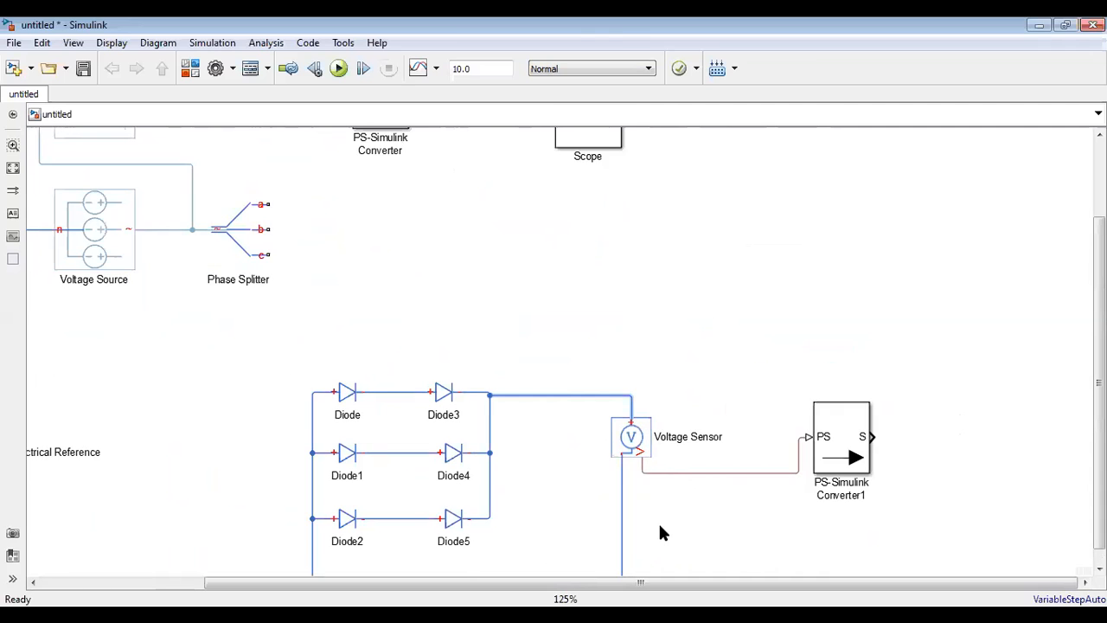
pyautogui.scroll(2, 623, 285)
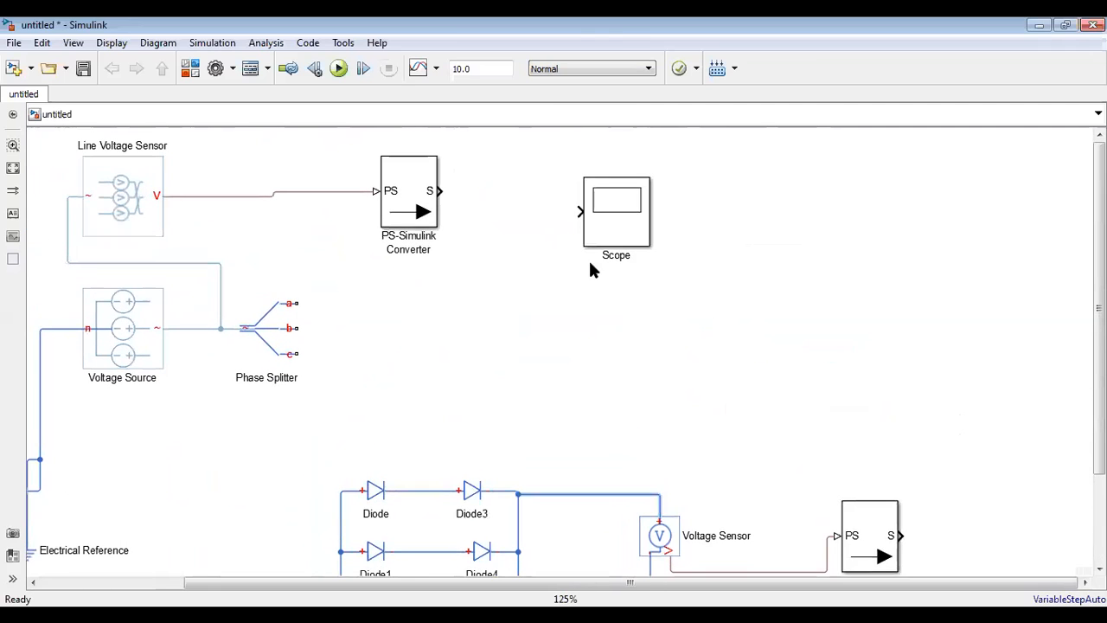
pyautogui.click(619, 216)
pyautogui.moveTo(619, 217); pyautogui.dragTo(618, 207)
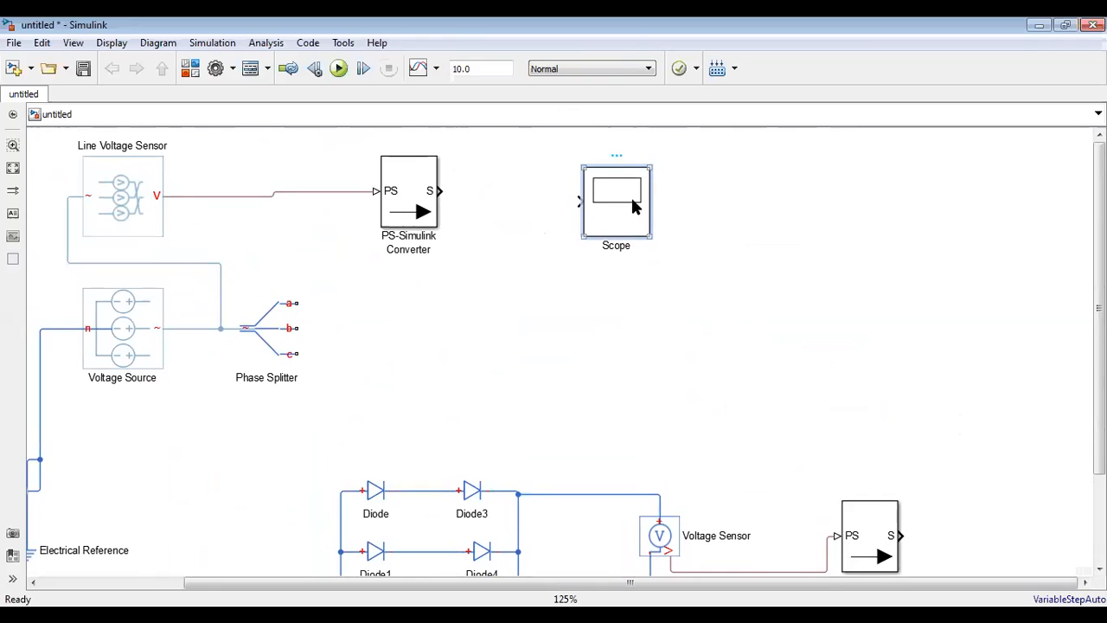
pyautogui.doubleClick(633, 206)
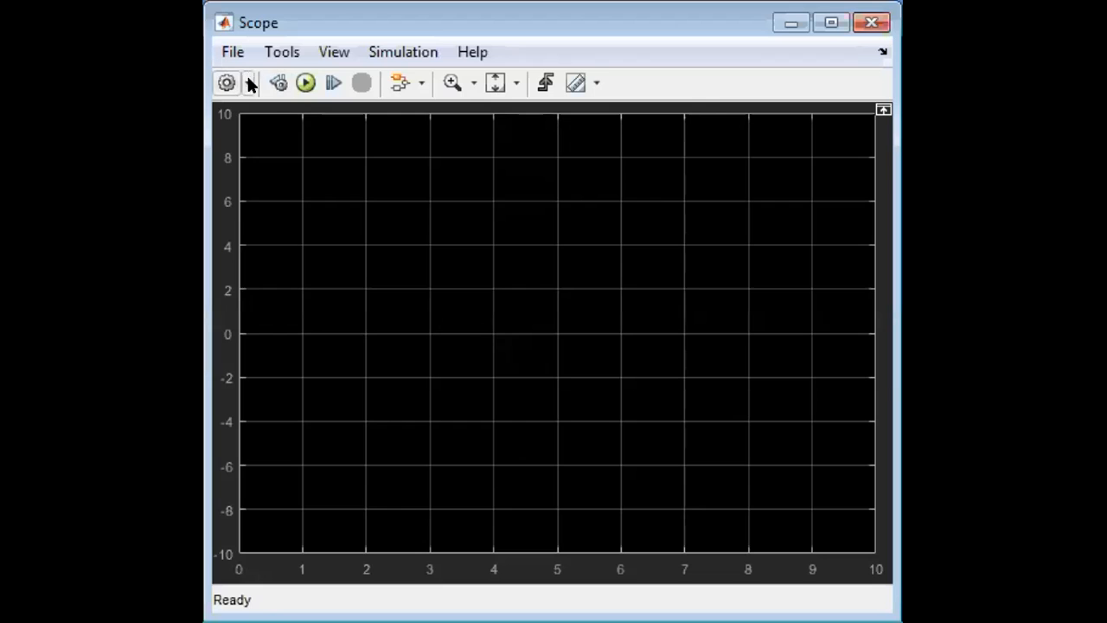
pyautogui.click(223, 82)
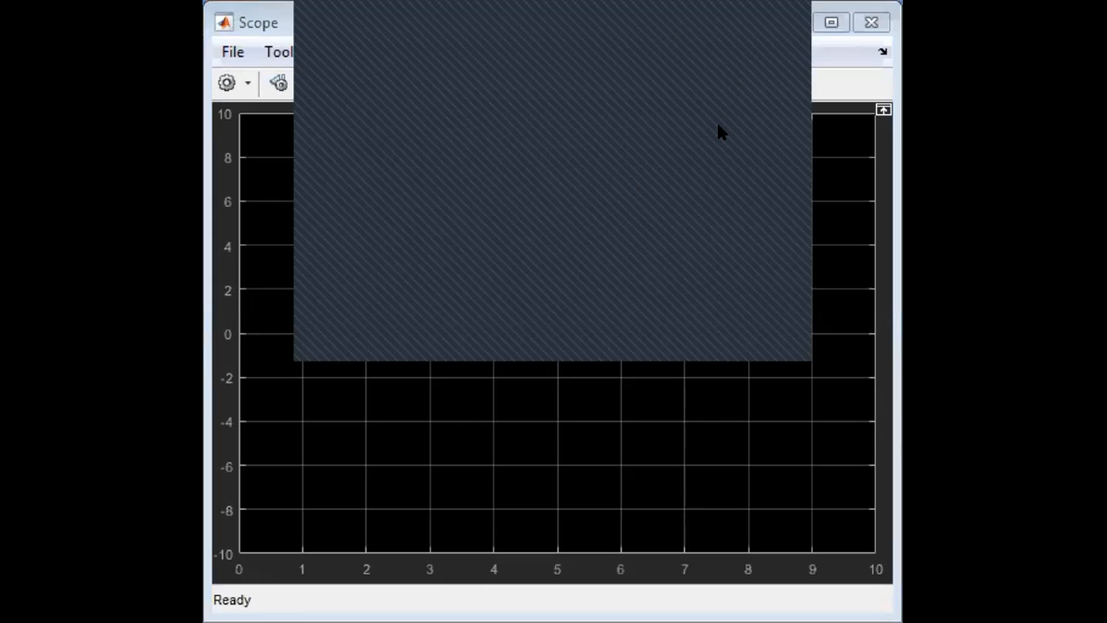
pyautogui.click(829, 181)
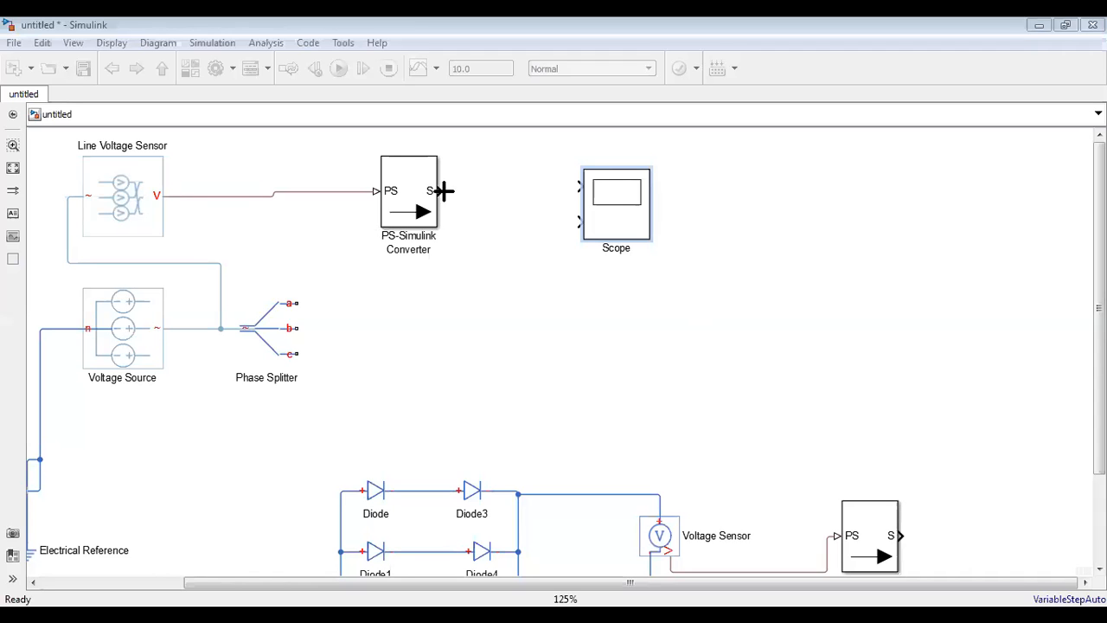
# Step: Connect both PS-Simulink Converters to the Scope's two inputs, raising PS-Simulink Converter1 and routing its signal line above the diodes
pyautogui.click(437, 192)
pyautogui.moveTo(440, 189); pyautogui.dragTo(603, 189)
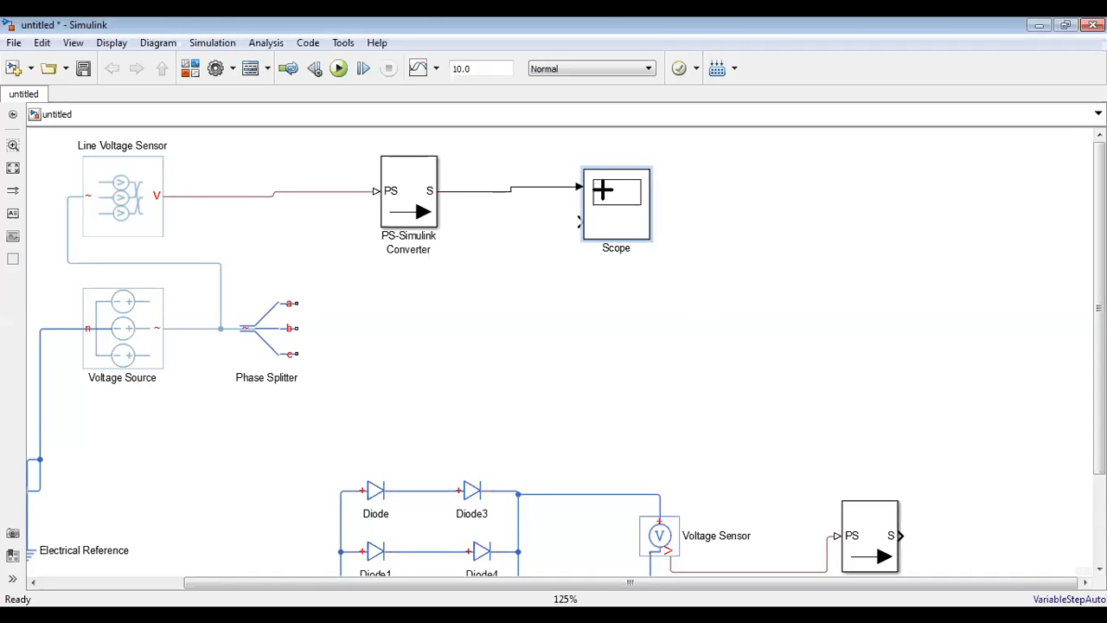
pyautogui.click(891, 553)
pyautogui.moveTo(890, 553)
pyautogui.mouseDown()
pyautogui.moveTo(865, 420)
pyautogui.moveTo(803, 311)
pyautogui.moveTo(571, 252)
pyautogui.moveTo(577, 222)
pyautogui.mouseUp()
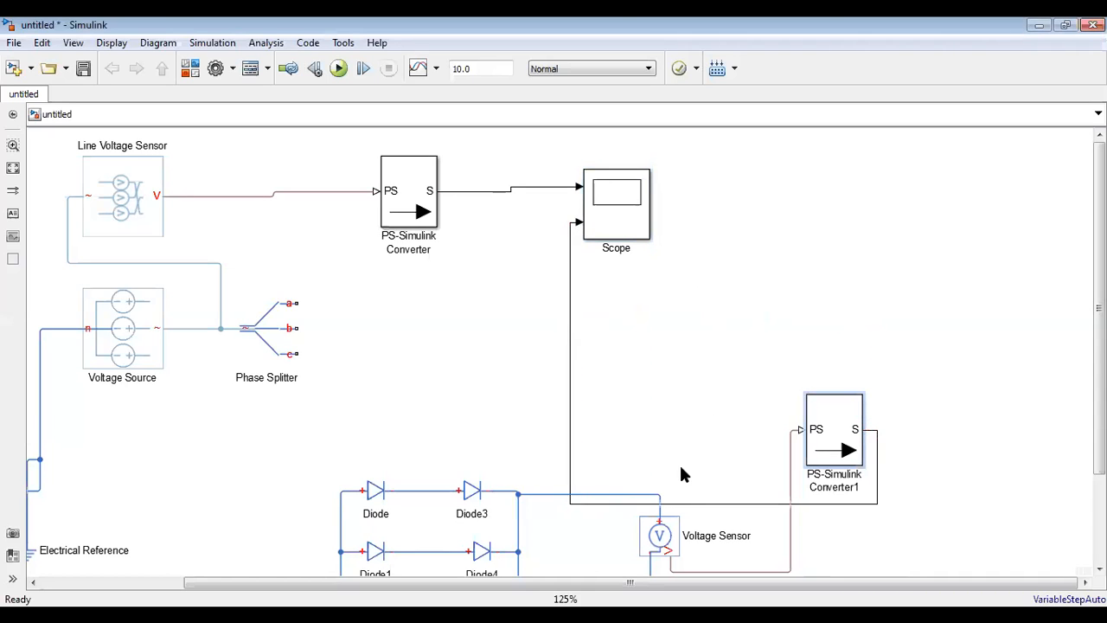
pyautogui.moveTo(709, 503); pyautogui.dragTo(724, 330)
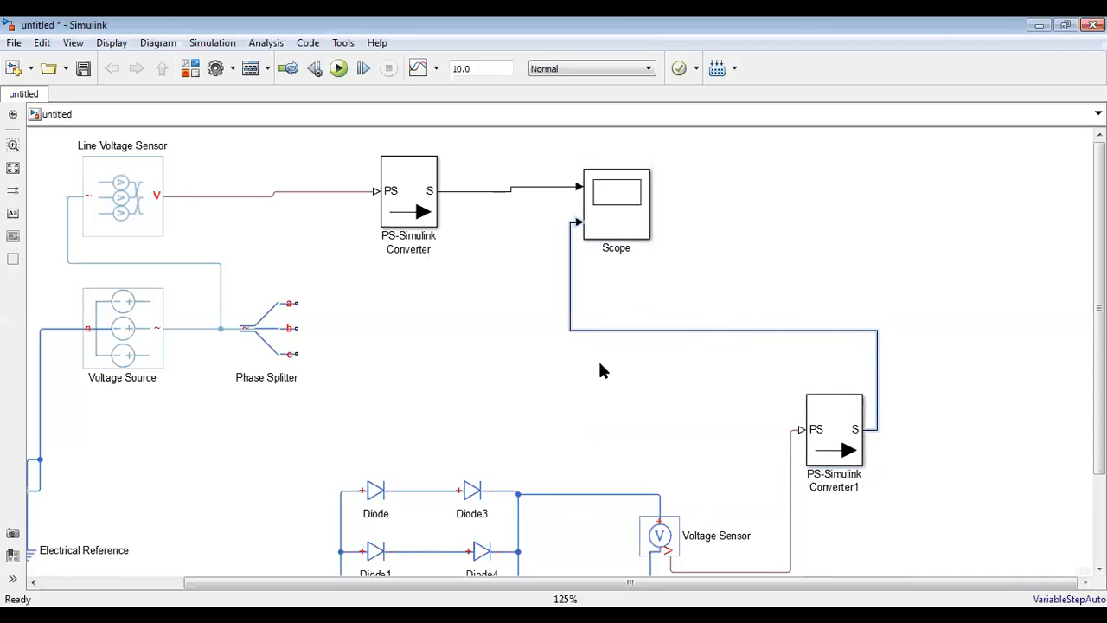
# Step: Connect the Phase Splitter's outputs a, b and c to the lines between the first, second and third diode pairs
pyautogui.click(316, 324)
pyautogui.click(389, 354)
pyautogui.moveTo(464, 383); pyautogui.dragTo(539, 393)
pyautogui.click(395, 198)
pyautogui.moveTo(395, 226); pyautogui.dragTo(533, 453)
pyautogui.click(391, 256)
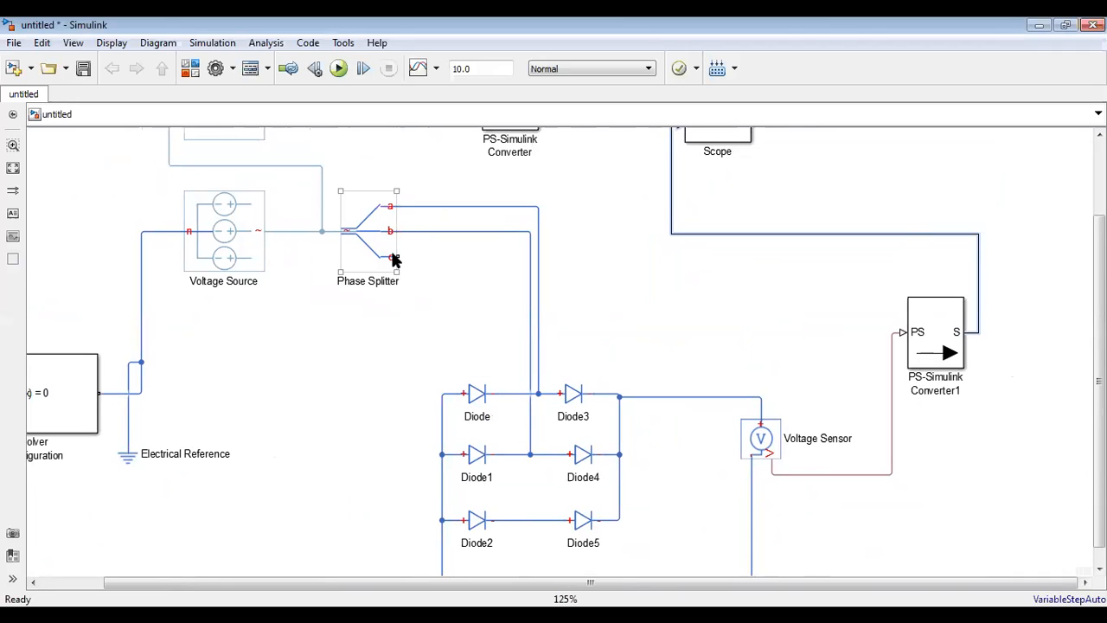
pyautogui.moveTo(396, 256); pyautogui.dragTo(511, 519)
# Step: Set the Voltage Source's phase-to-phase RMS voltage to 1 V
pyautogui.scroll(-1, 200, 415)
pyautogui.scroll(1, 232, 412)
pyautogui.scroll(-1, 294, 395)
pyautogui.click(219, 396)
pyautogui.click(352, 235)
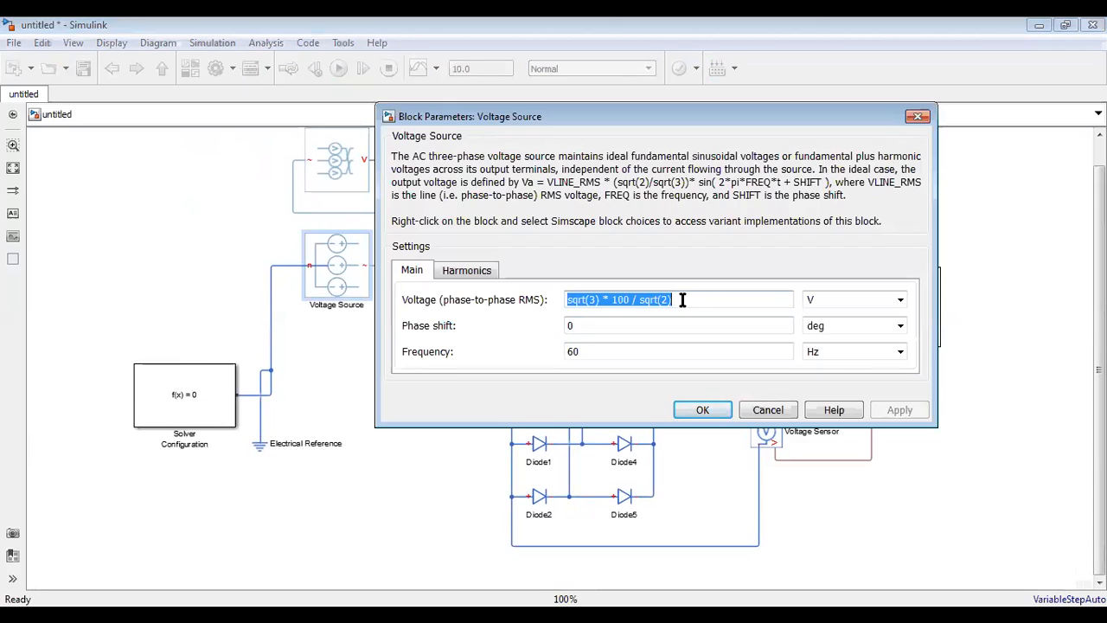
pyautogui.write('1')
# Step: Set the Voltage Source's frequency to 1 kHz and apply the parameters
pyautogui.doubleClick(621, 354)
pyautogui.write('1')
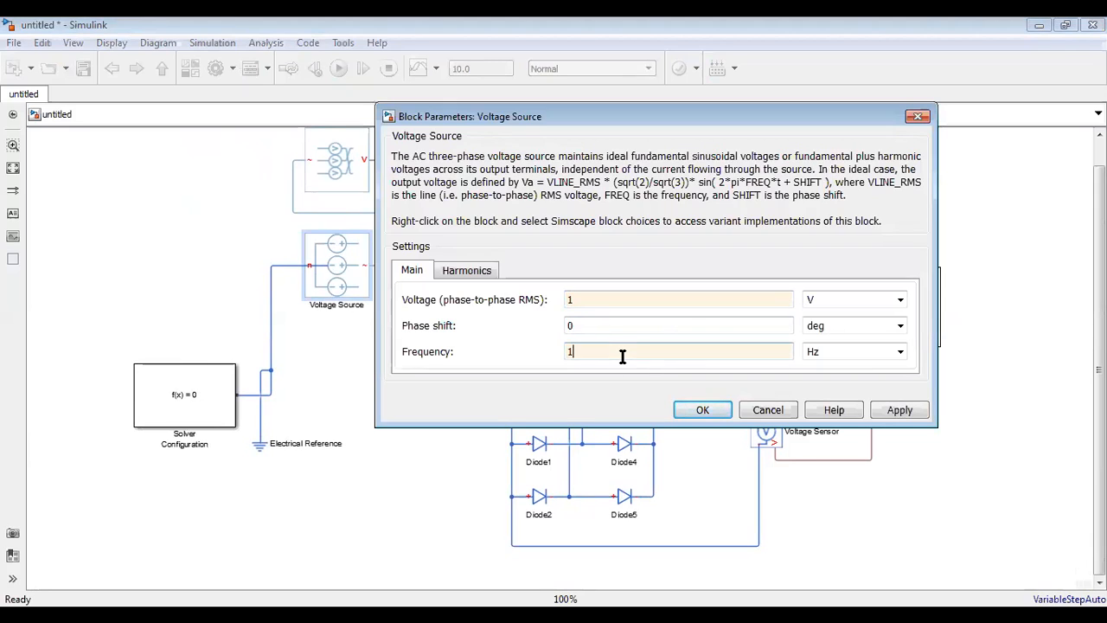
pyautogui.click(841, 351)
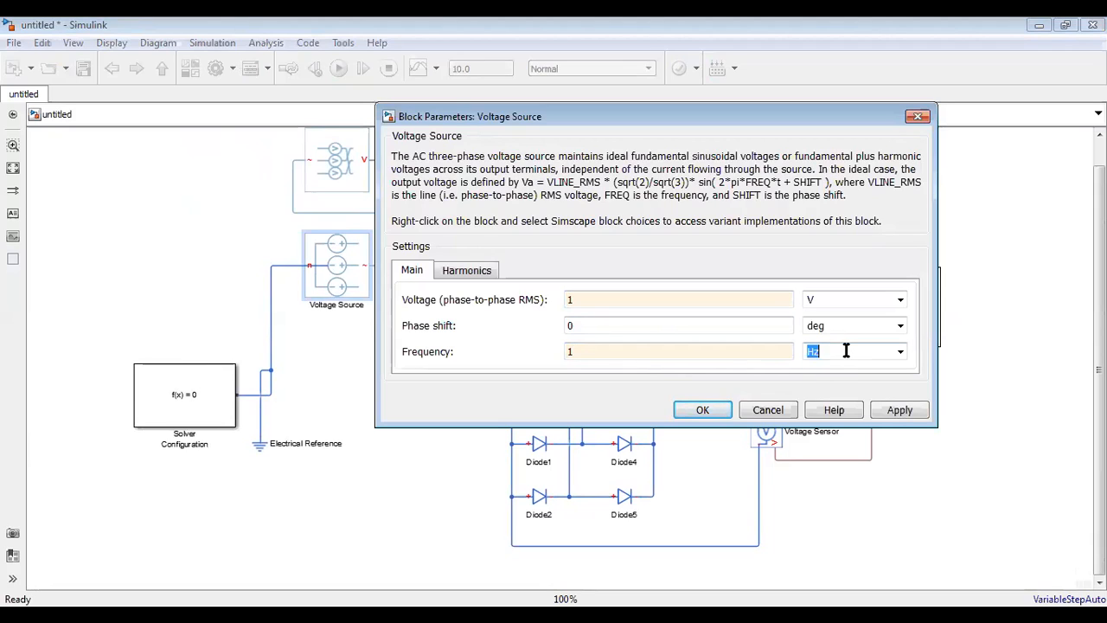
pyautogui.click(891, 352)
pyautogui.click(900, 353)
pyautogui.click(827, 379)
pyautogui.click(886, 412)
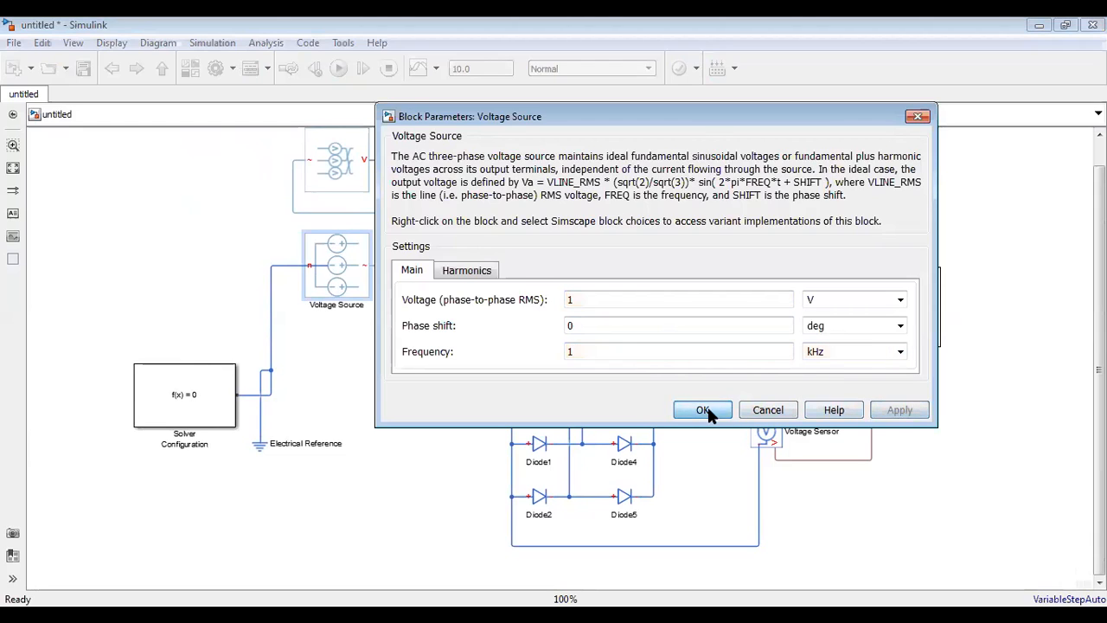
# Step: Set the Solver Configuration block's consistency tolerance to 1 and its linear algebra option to Full, and apply the parameters
pyautogui.click(708, 412)
pyautogui.click(176, 391)
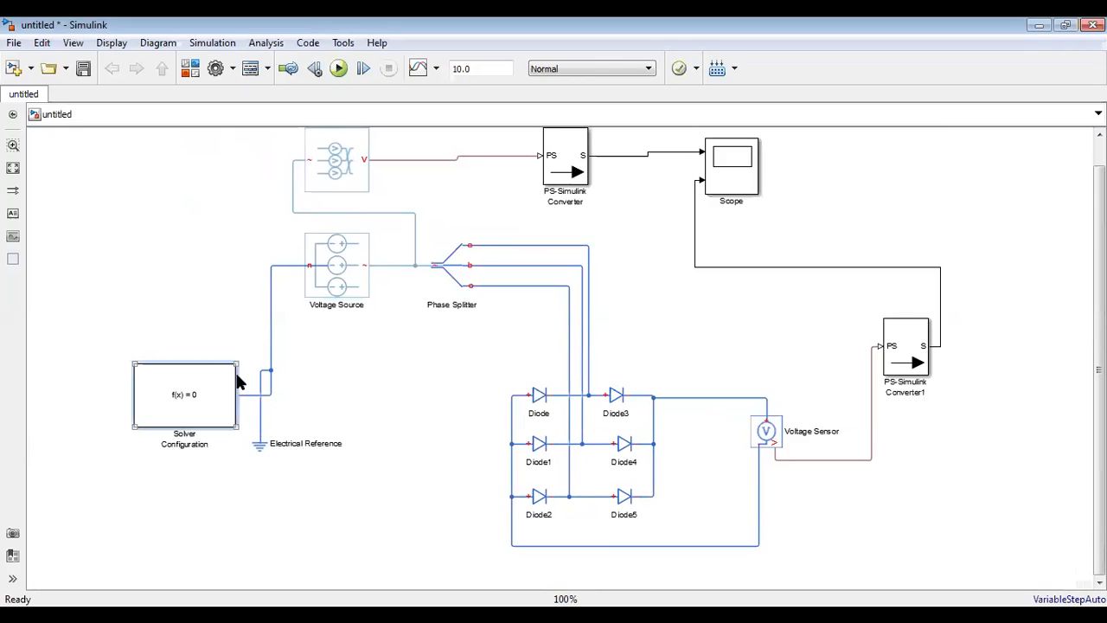
pyautogui.doubleClick(237, 381)
pyautogui.doubleClick(405, 294)
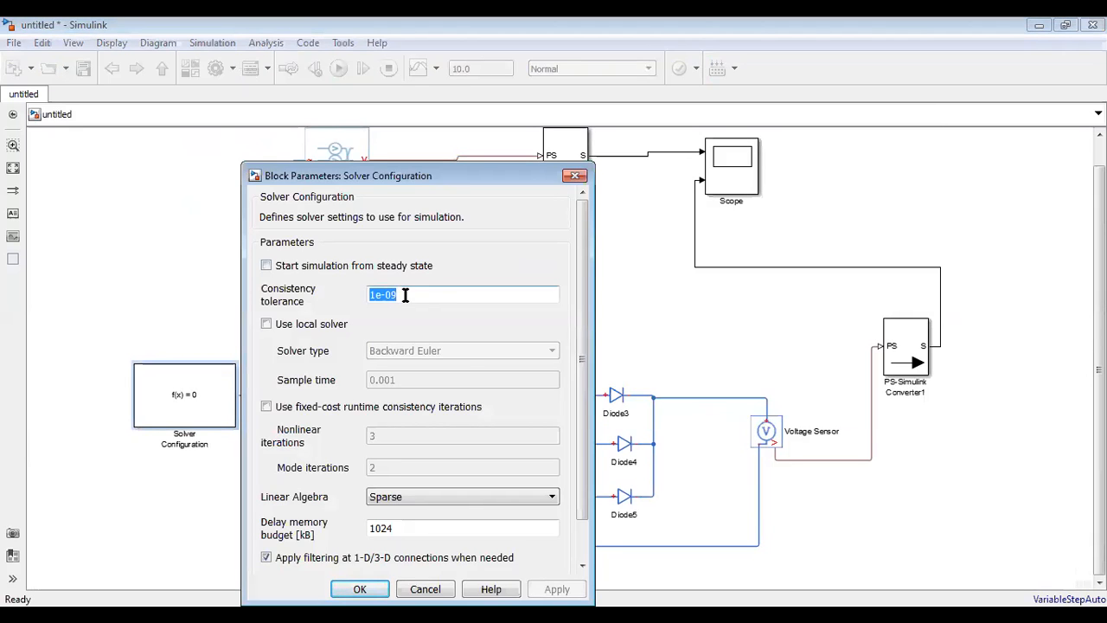
pyautogui.write('1')
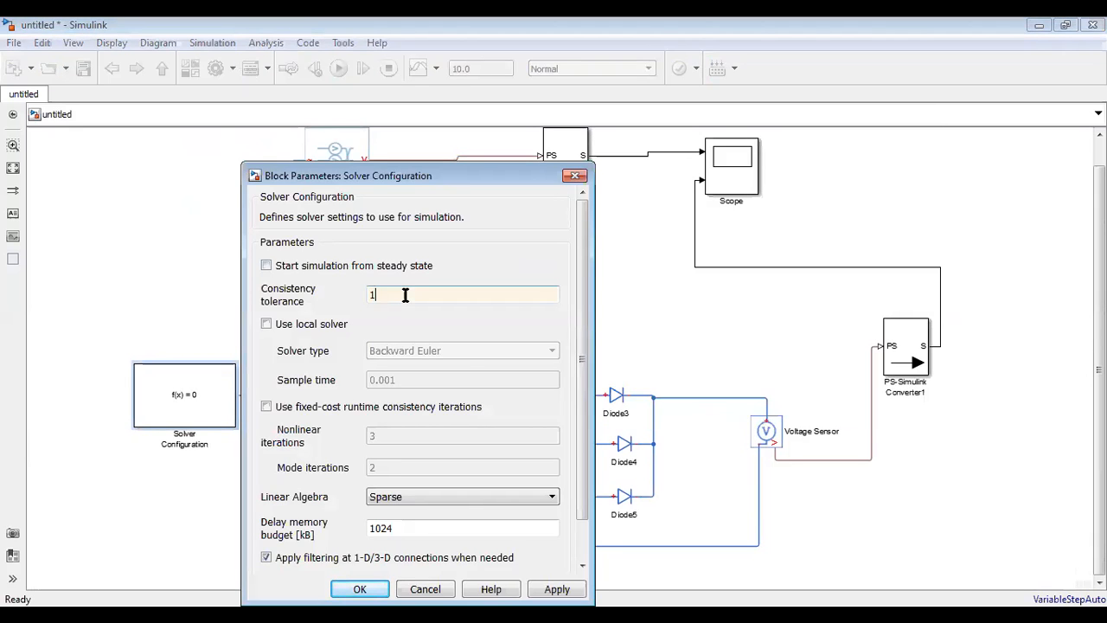
pyautogui.click(520, 499)
pyautogui.click(422, 522)
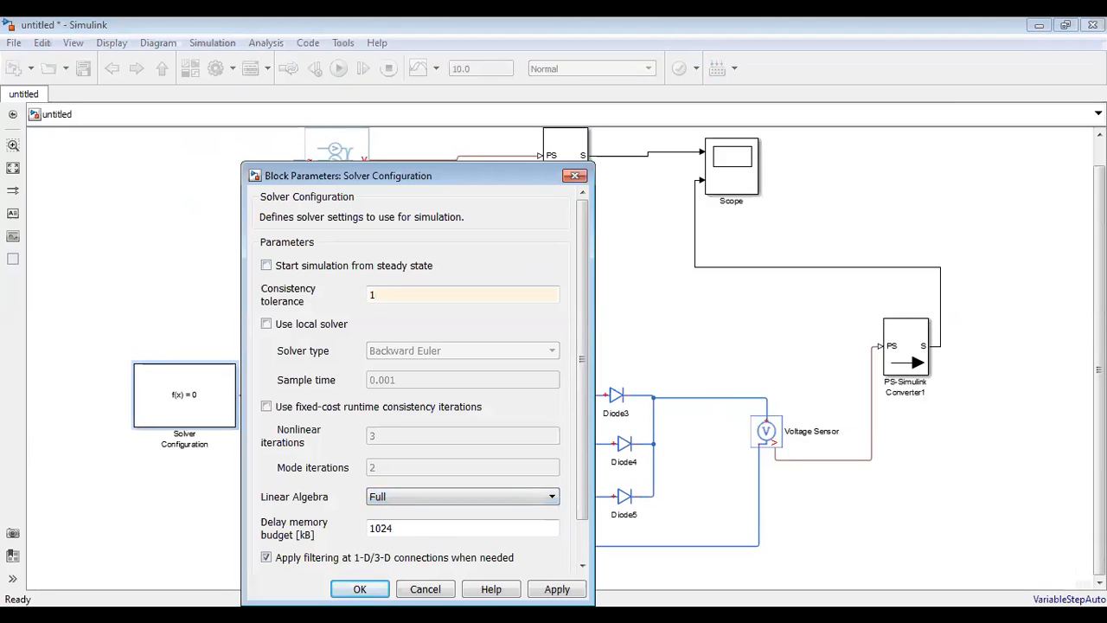
pyautogui.click(557, 589)
pyautogui.click(360, 589)
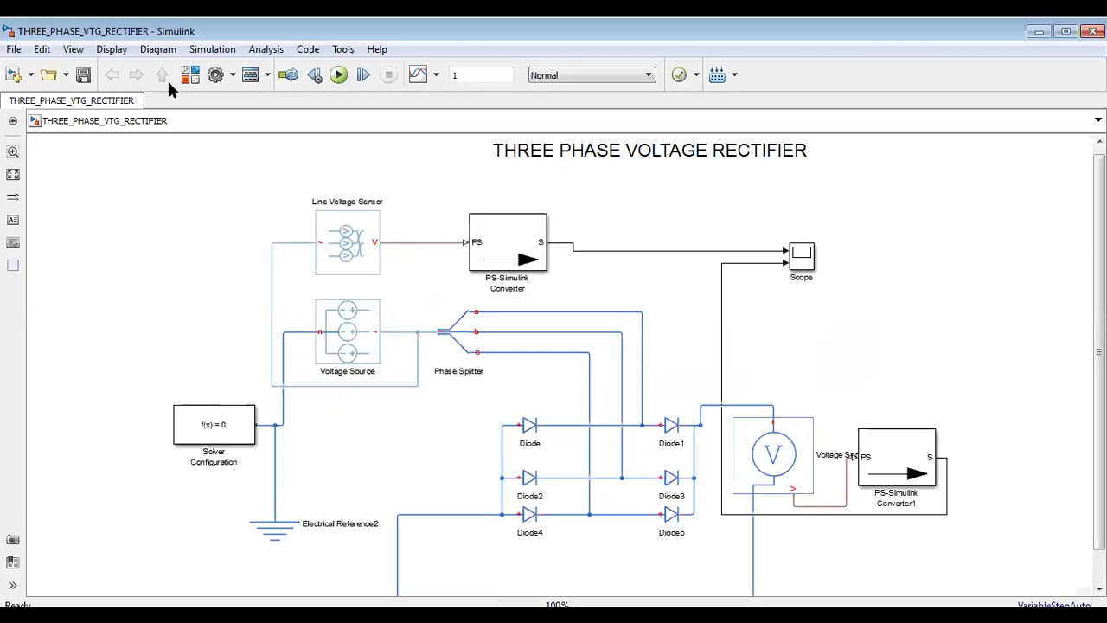
# Step: Run the THREE_PHASE_VTG_RECTIFIER simulation and examine the line voltage and rectified output waveforms on the Scope
pyautogui.click(337, 76)
pyautogui.click(806, 259)
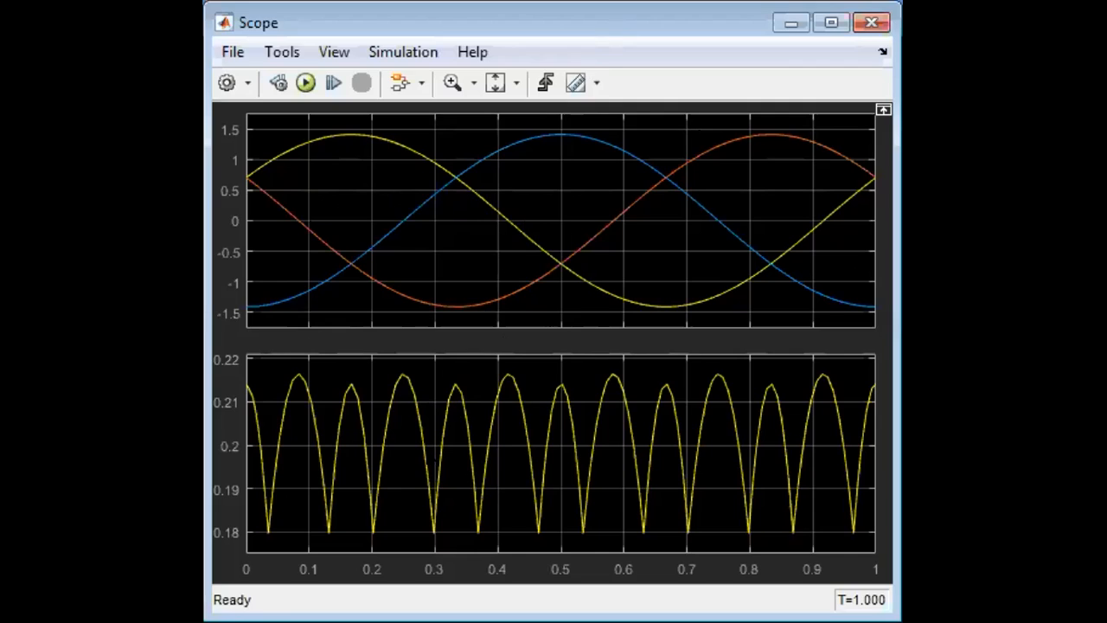
pyautogui.click(873, 23)
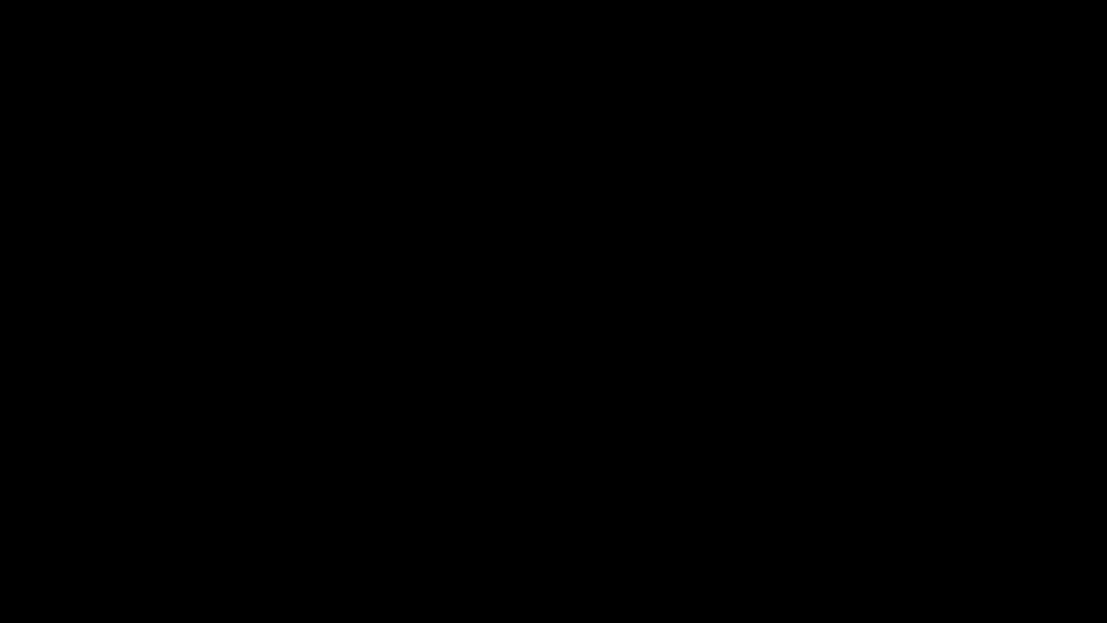